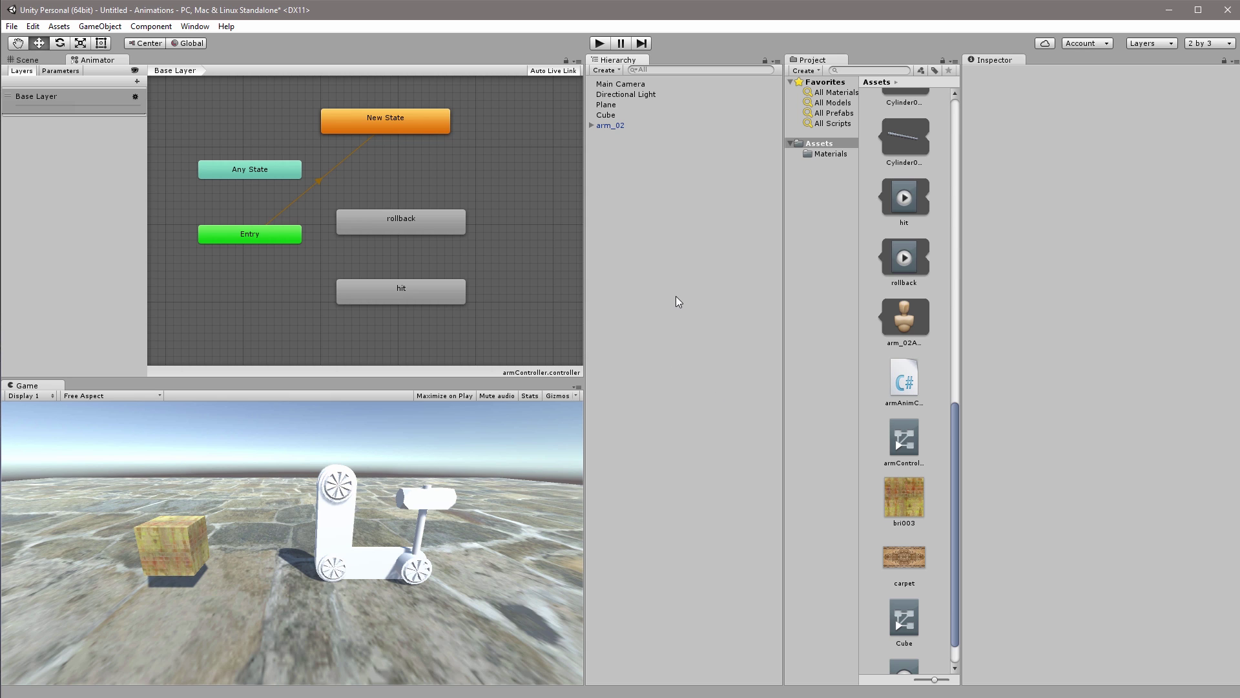
Create an empty game object in the scene and add a Cloth component to it.
{"action": "right_click", "coordinate": [656, 241]}
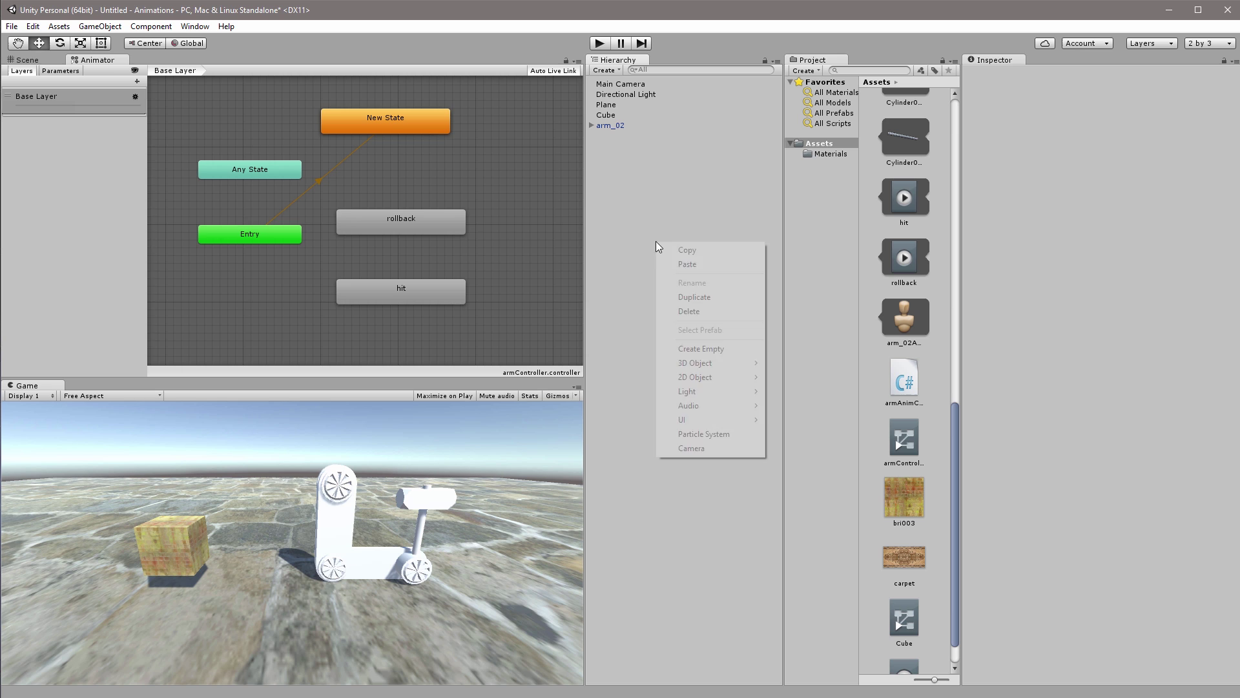
{"action": "left_click", "coordinate": [715, 350]}
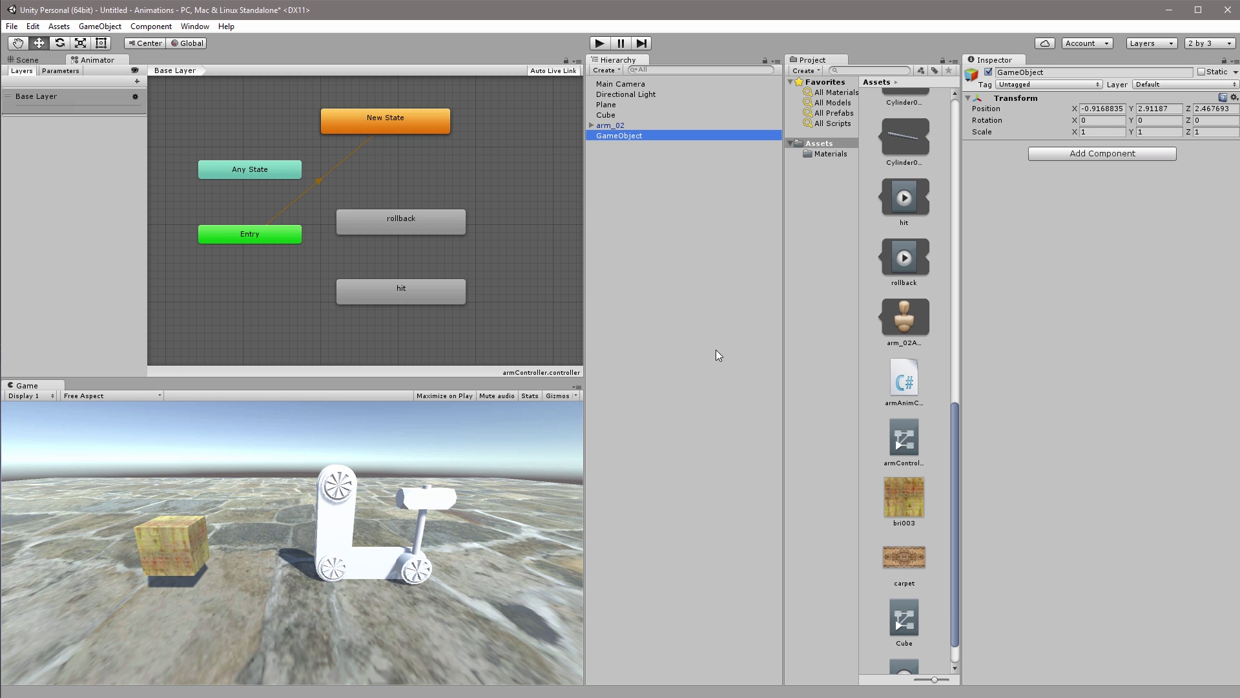
{"action": "left_click", "coordinate": [1097, 156]}
{"action": "type", "text": "clo"}
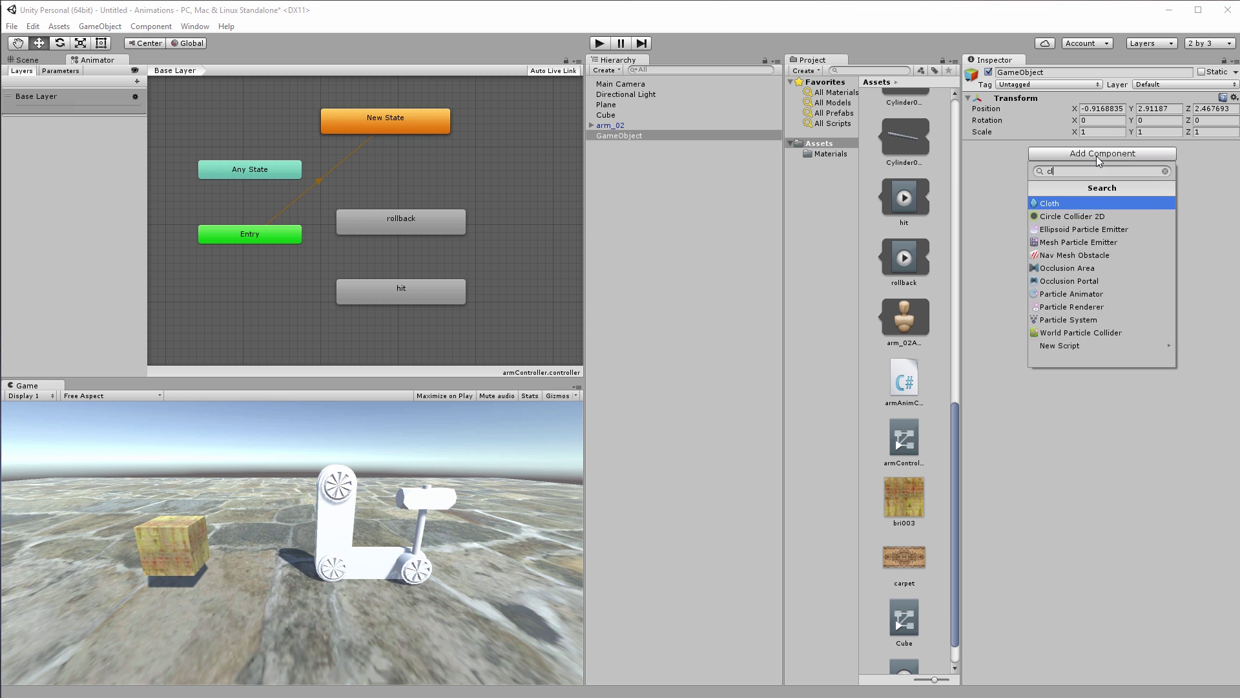
{"action": "key", "text": "Return"}
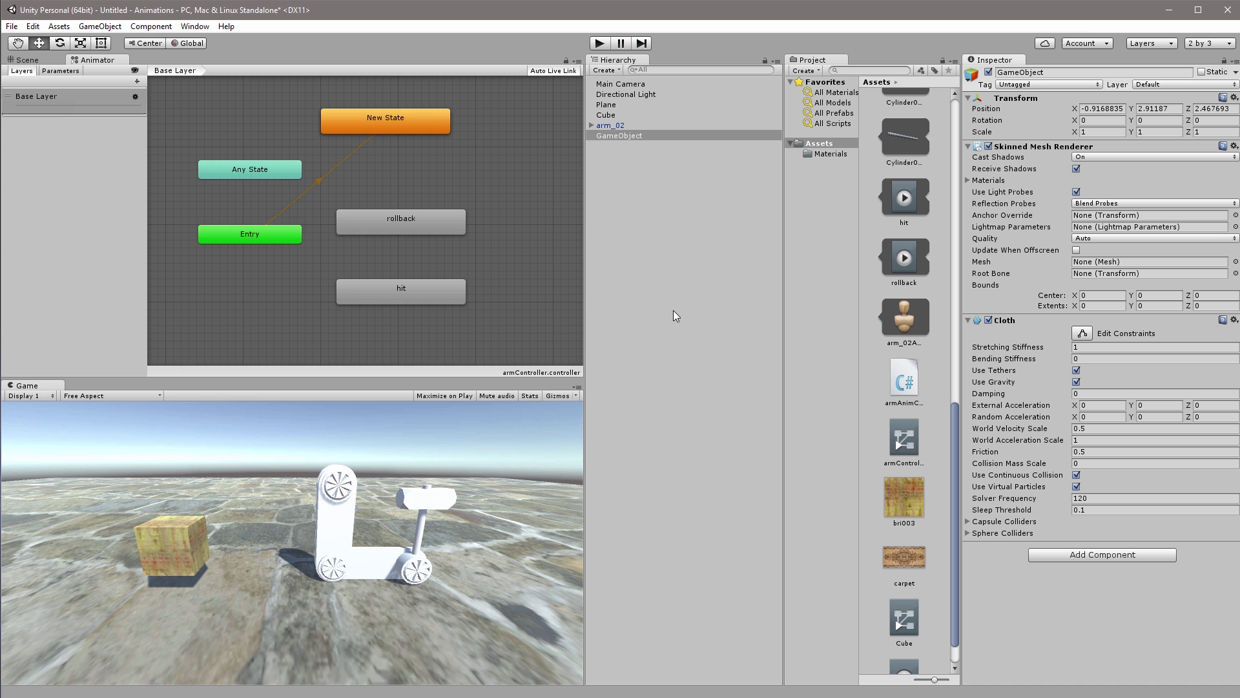
Import the Characters standard package, leaving out the RollerBall and ThirdPersonCharacter folders.
{"action": "left_click", "coordinate": [58, 26]}
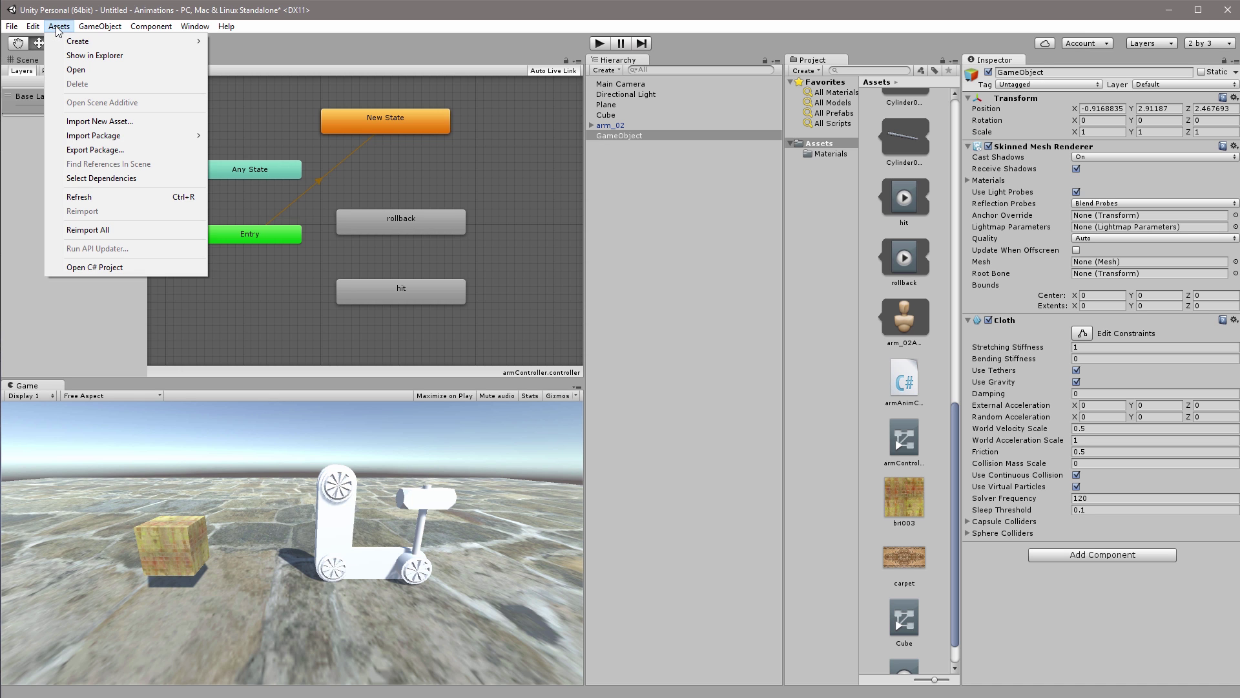
{"action": "mouse_move", "coordinate": [159, 137]}
{"action": "left_click", "coordinate": [272, 181]}
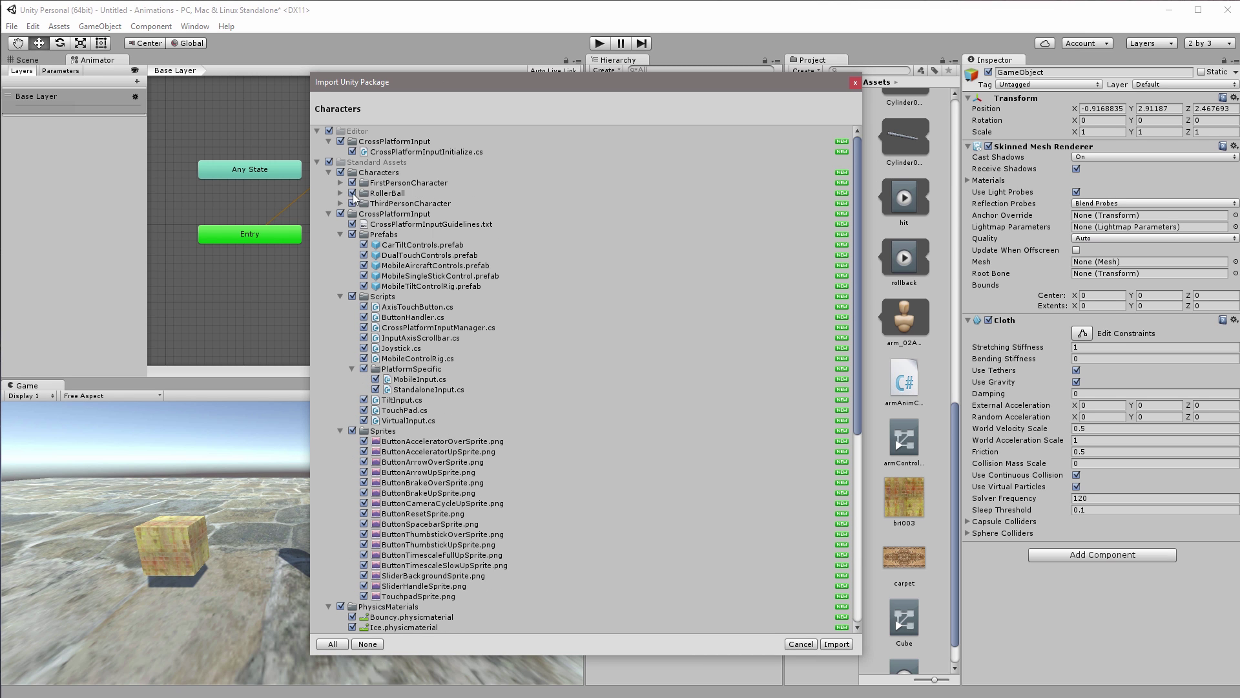
{"action": "left_click", "coordinate": [353, 193]}
{"action": "left_click", "coordinate": [353, 203]}
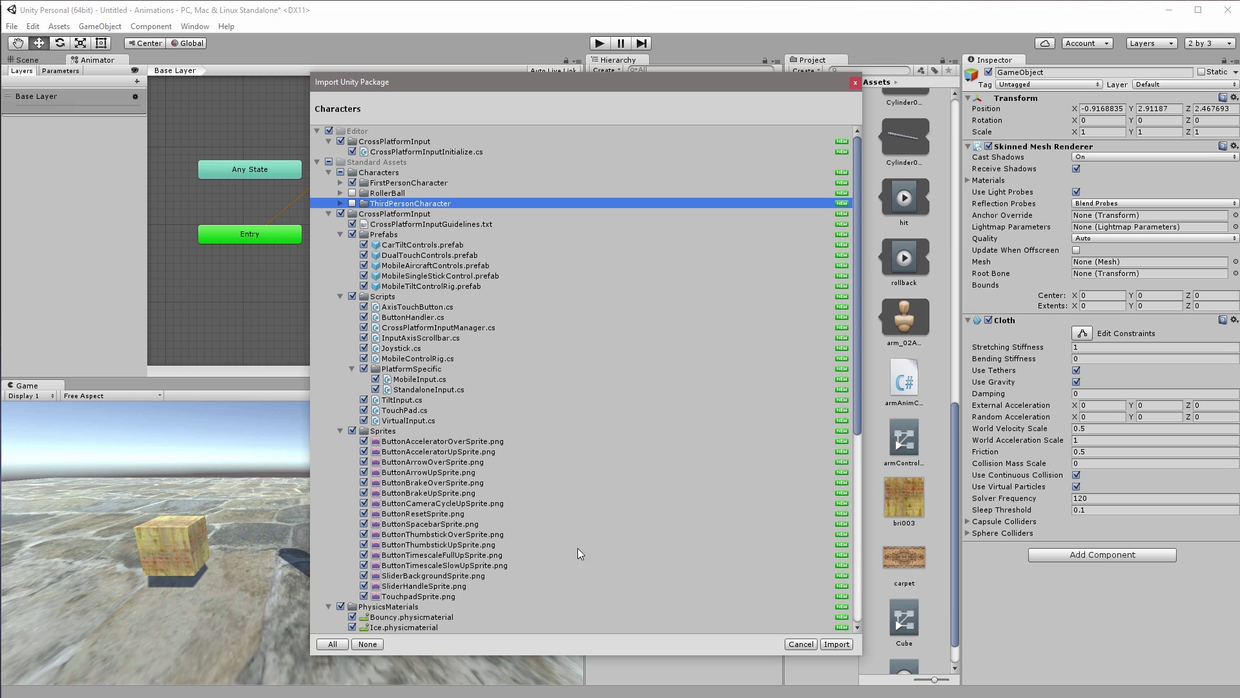
{"action": "scroll", "coordinate": [425, 543], "scroll_direction": "down", "scroll_amount": 4}
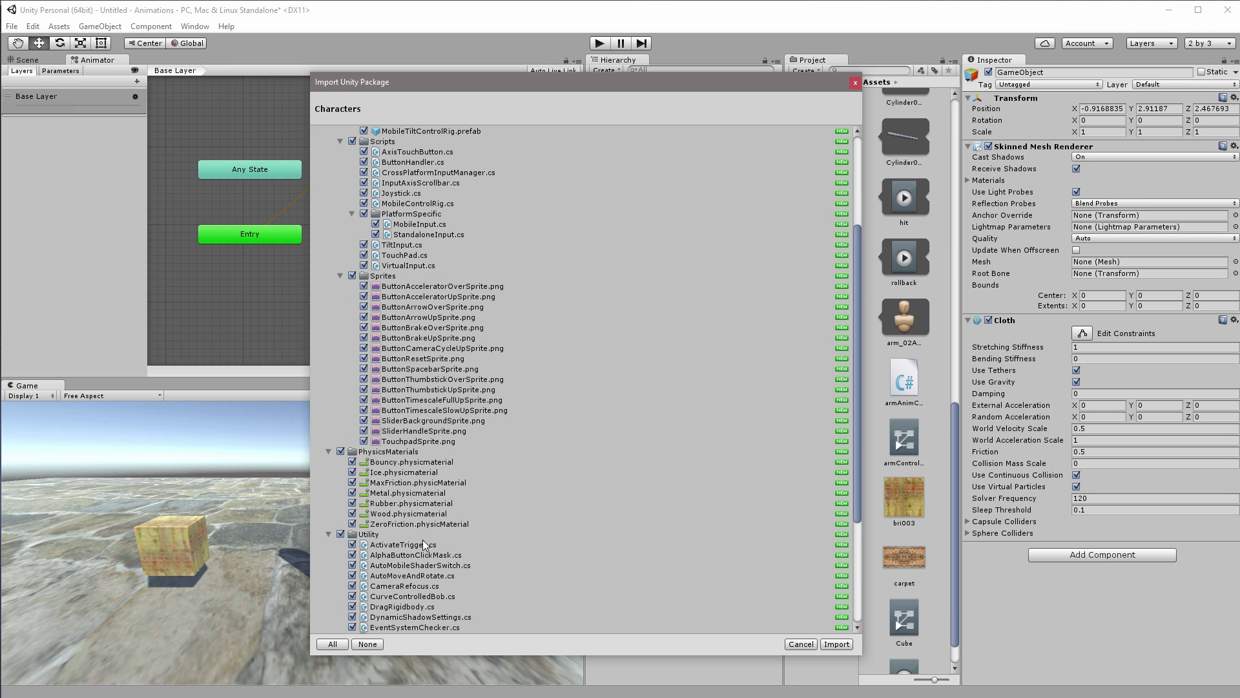
{"action": "left_click", "coordinate": [837, 644]}
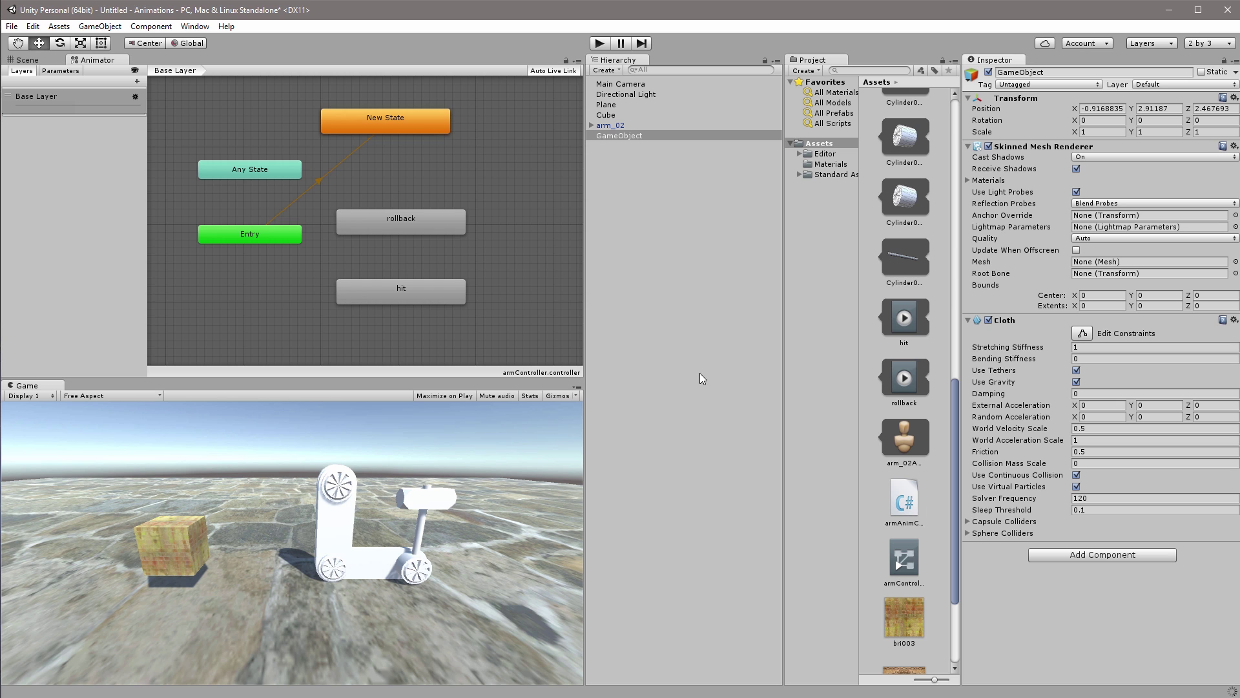
Add the FPSController prefab from the imported FirstPersonCharacter assets to the scene and move it to about X 0, Y 1.12, Z -7.55.
{"action": "left_click", "coordinate": [27, 59]}
{"action": "left_click", "coordinate": [679, 197]}
{"action": "left_click", "coordinate": [800, 175]}
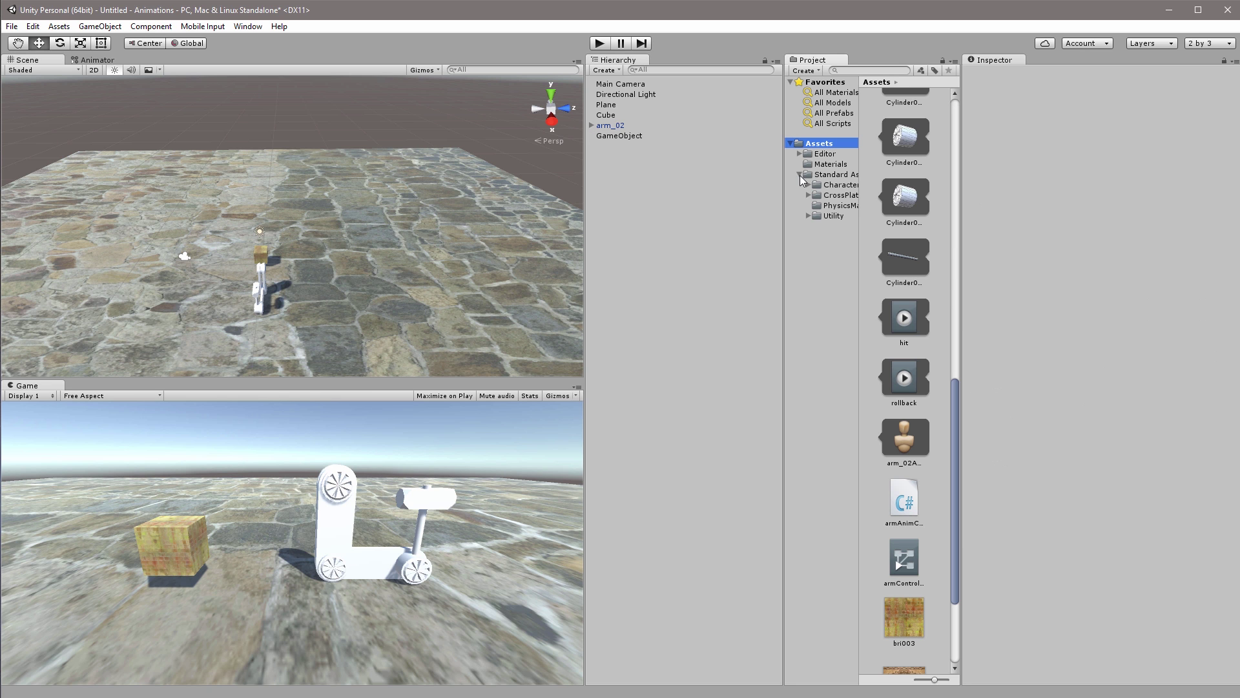
{"action": "left_click", "coordinate": [829, 189]}
{"action": "double_click", "coordinate": [885, 130]}
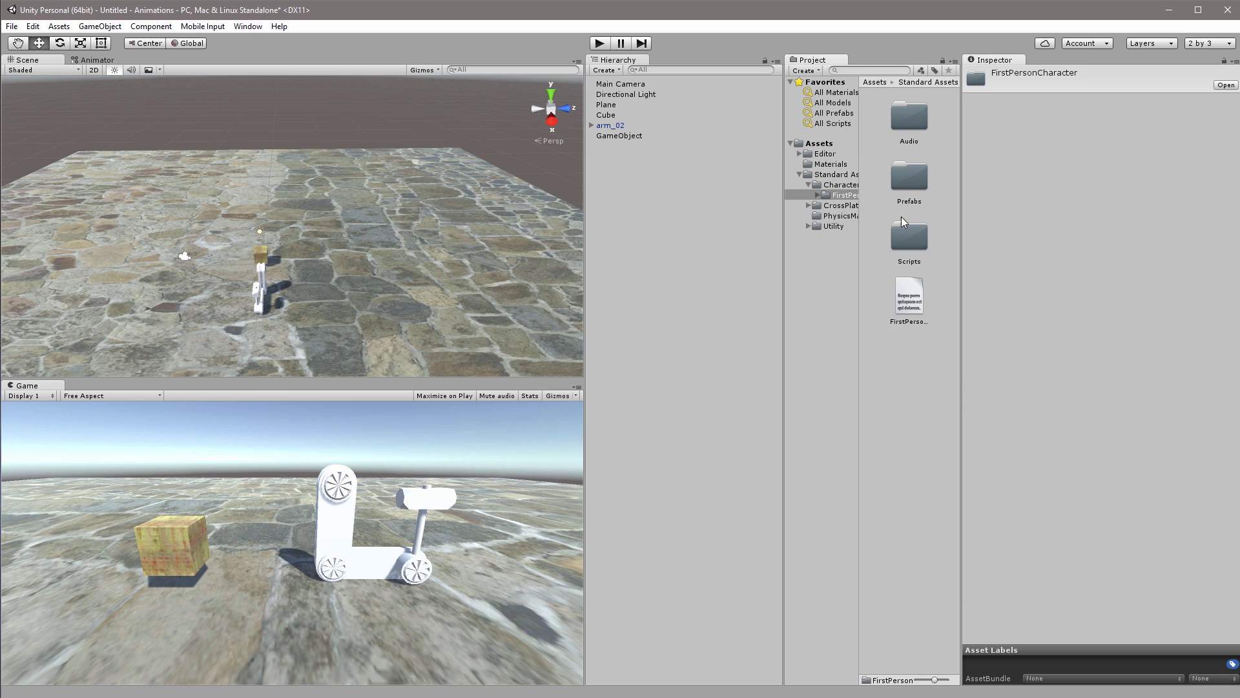
{"action": "double_click", "coordinate": [902, 184]}
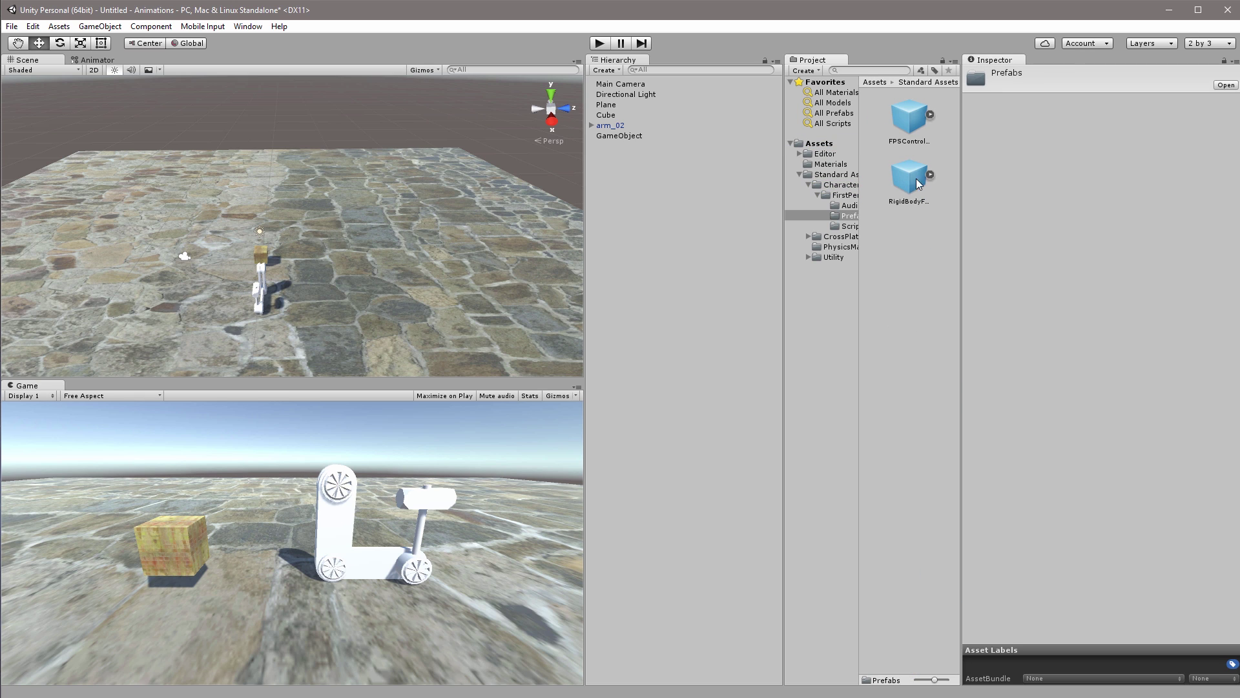
{"action": "left_click_drag", "start_coordinate": [908, 120], "coordinate": [655, 239]}
{"action": "left_click_drag", "start_coordinate": [312, 263], "coordinate": [152, 210]}
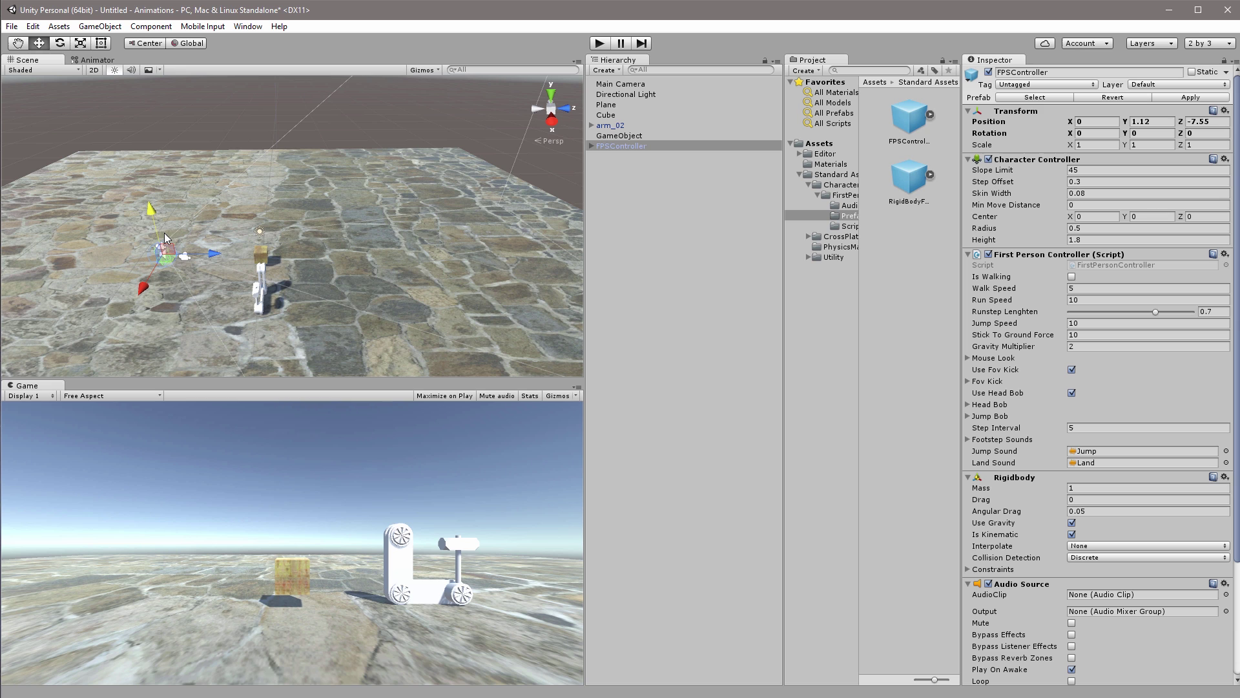
Delete the Main Camera and play-test the scene by walking the first-person controller around the arm.
{"action": "left_click", "coordinate": [626, 88]}
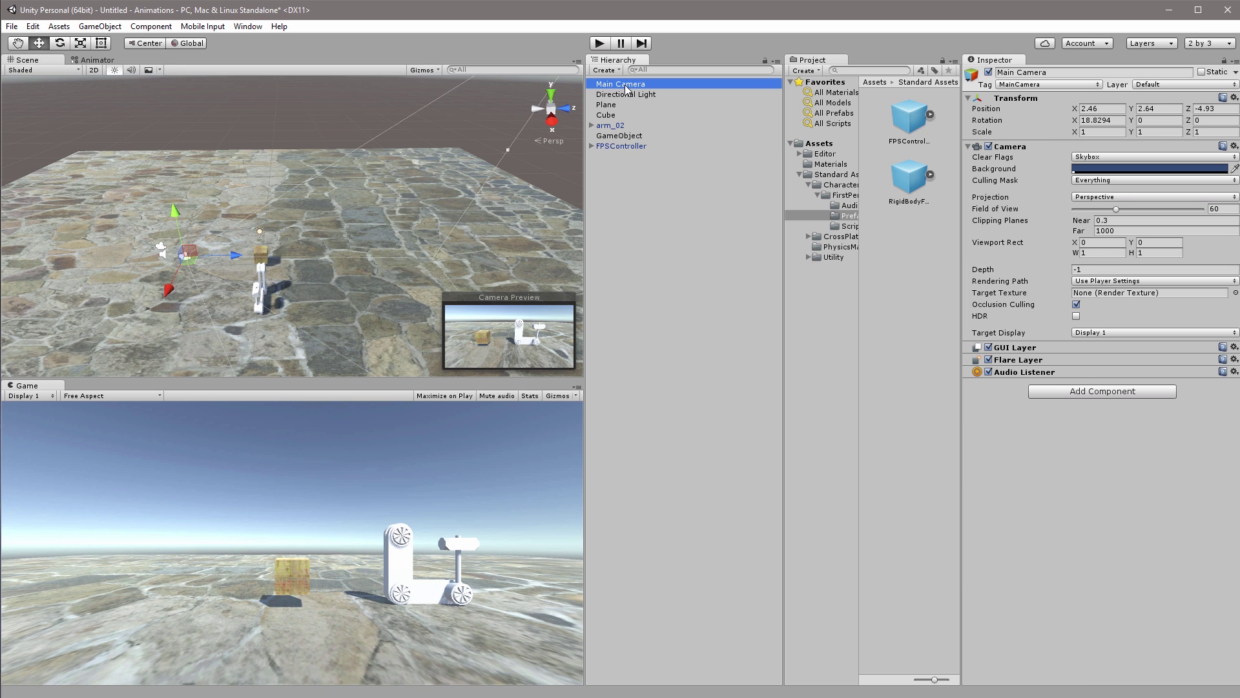
{"action": "key", "text": "Delete"}
{"action": "left_click", "coordinate": [599, 43]}
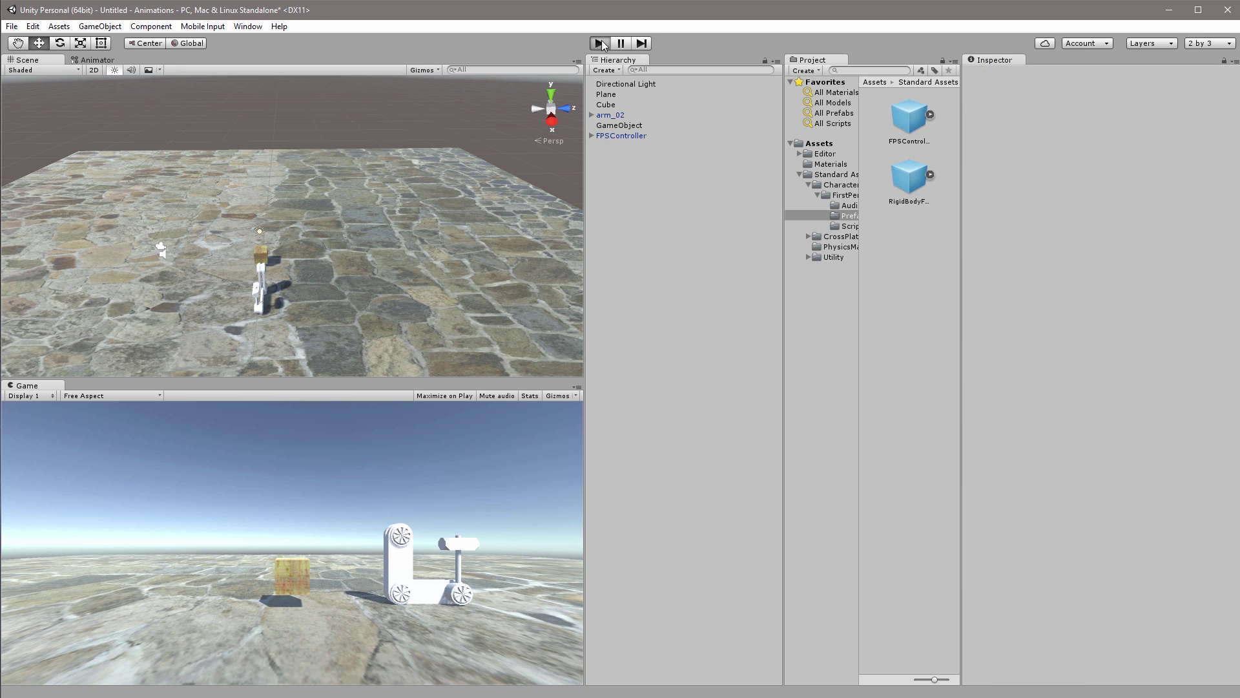
{"action": "key", "text": "w"}
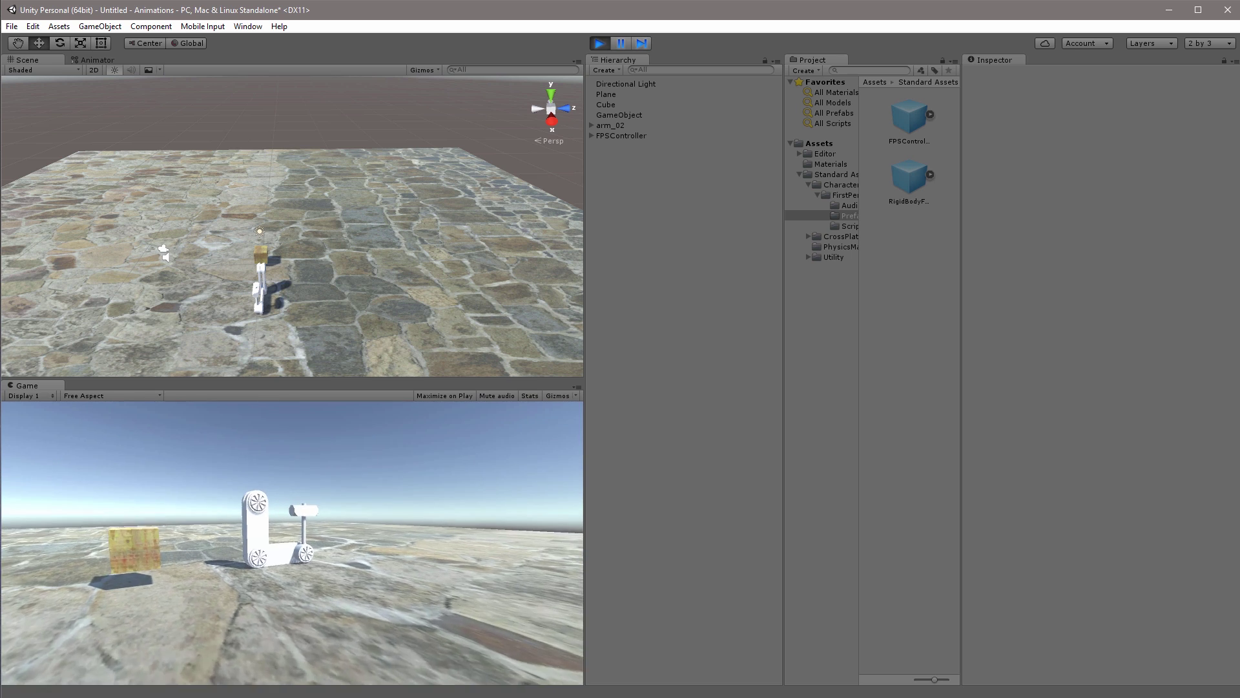
{"action": "key", "text": "d"}
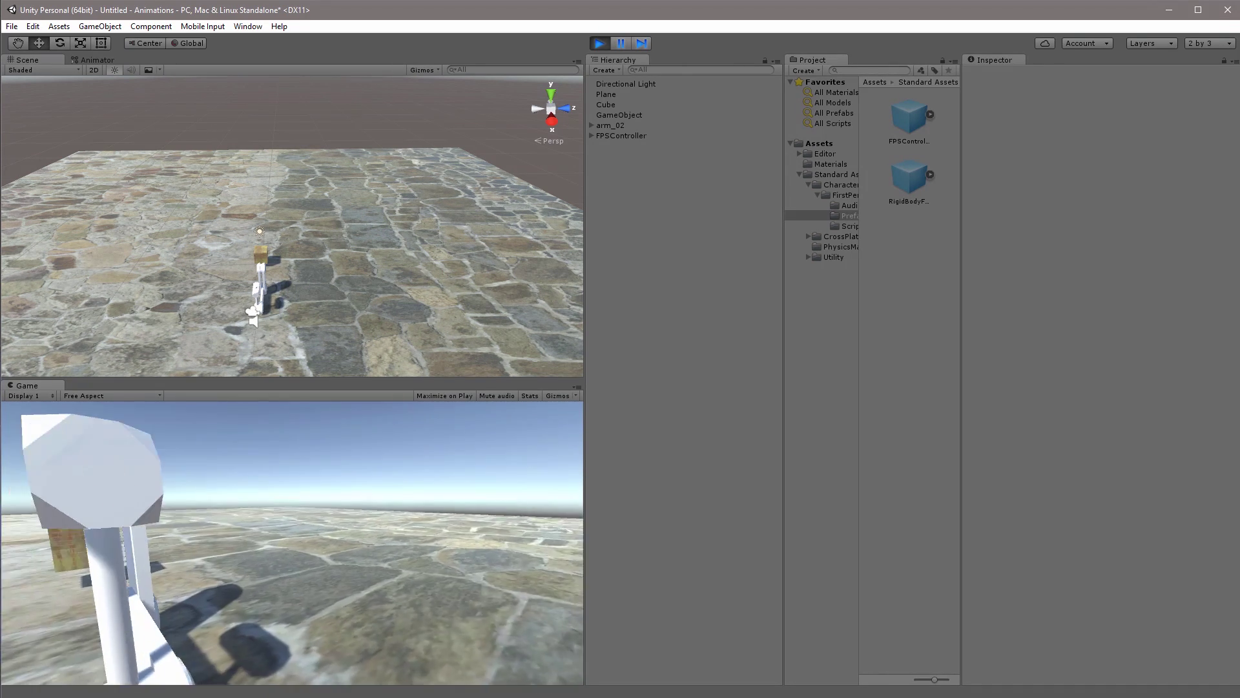
{"action": "key", "text": "a"}
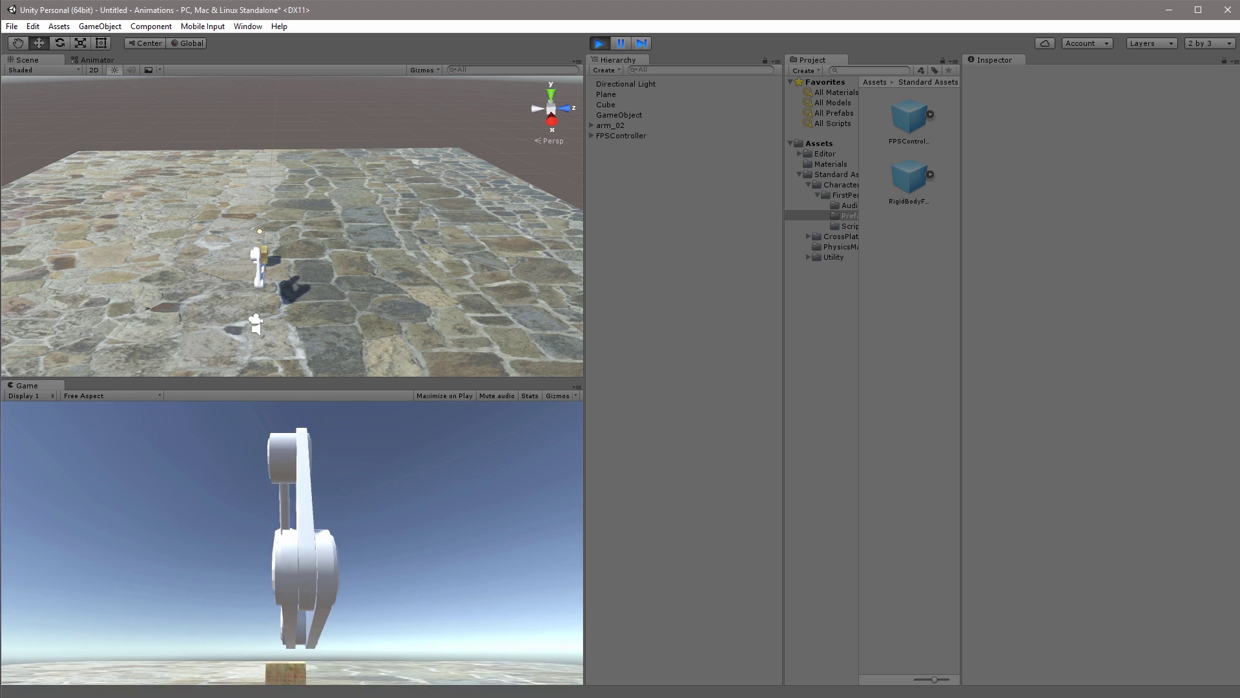
{"action": "key", "text": "a"}
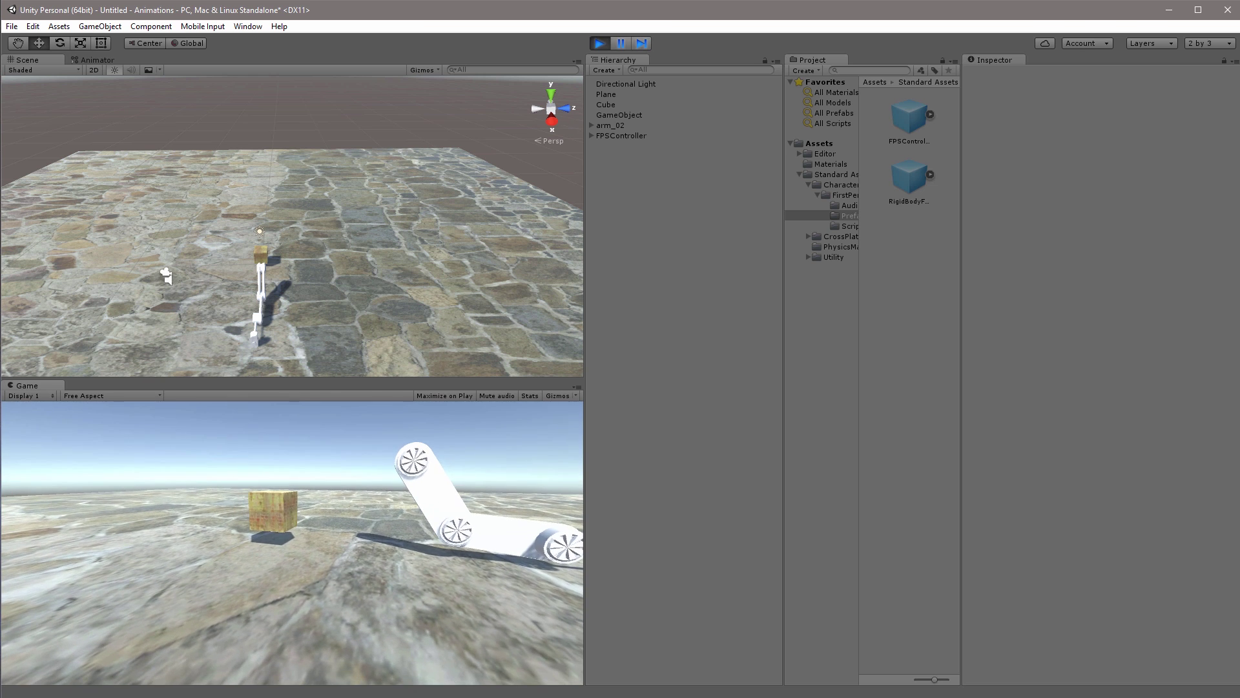
{"action": "key", "text": "ctrl+p"}
Raise the cloth GameObject to about Y 5.87 and assign the Plane mesh to its Skinned Mesh Renderer.
{"action": "left_click", "coordinate": [637, 116]}
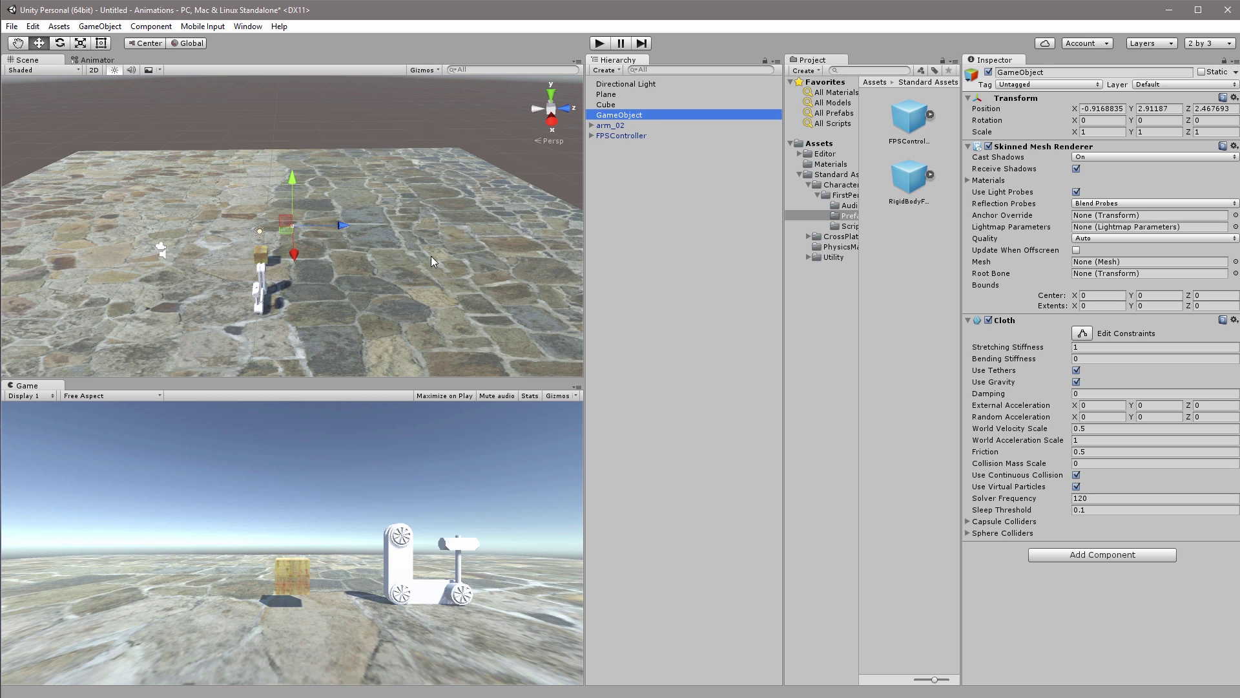
{"action": "left_click_drag", "start_coordinate": [293, 188], "coordinate": [319, 150]}
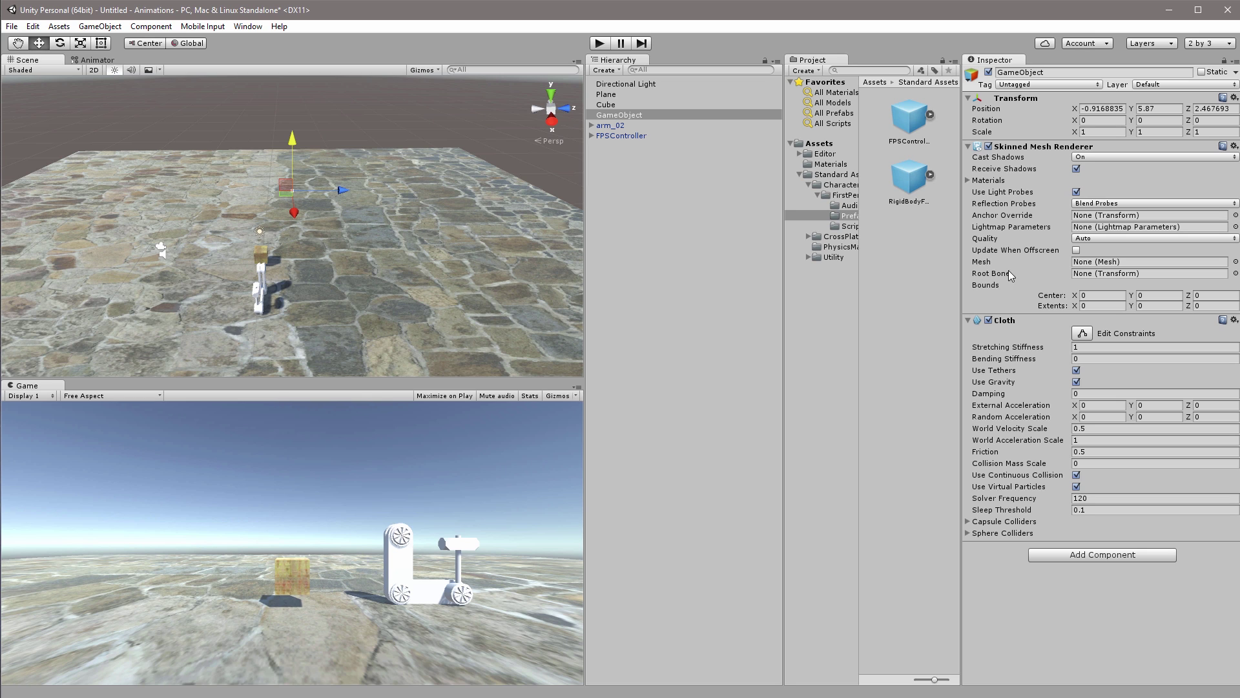
{"action": "left_click", "coordinate": [1235, 262]}
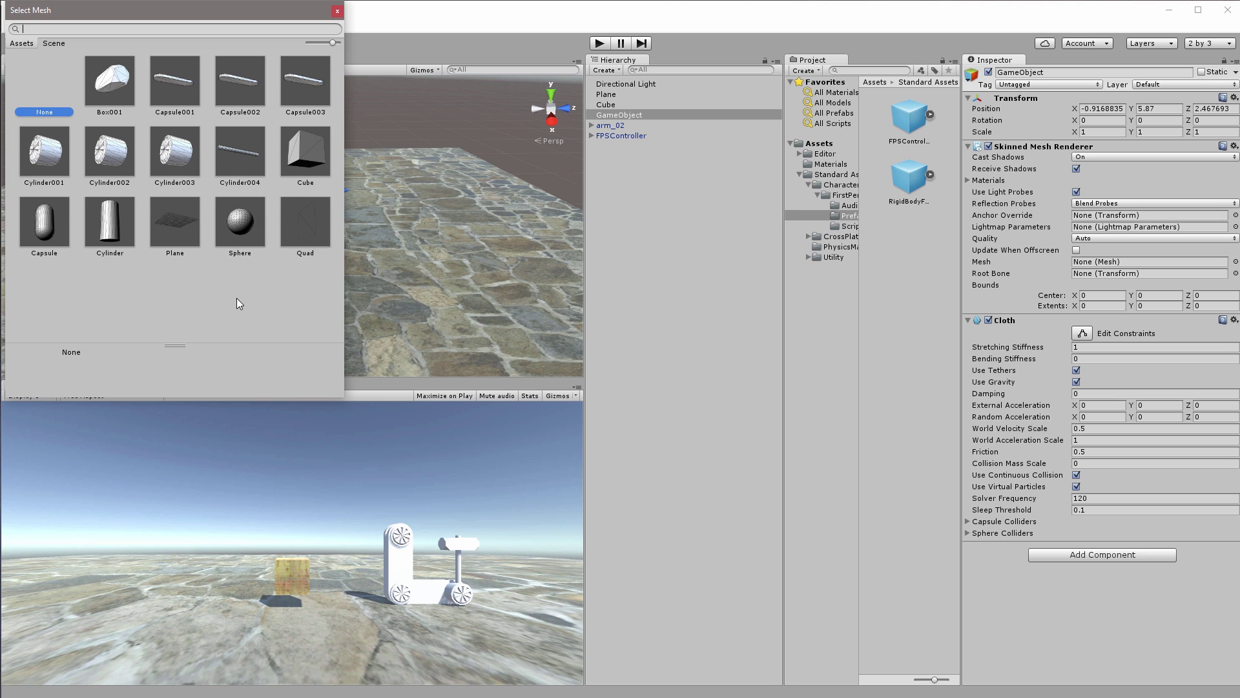
{"action": "left_click", "coordinate": [183, 223]}
{"action": "key", "text": "Return"}
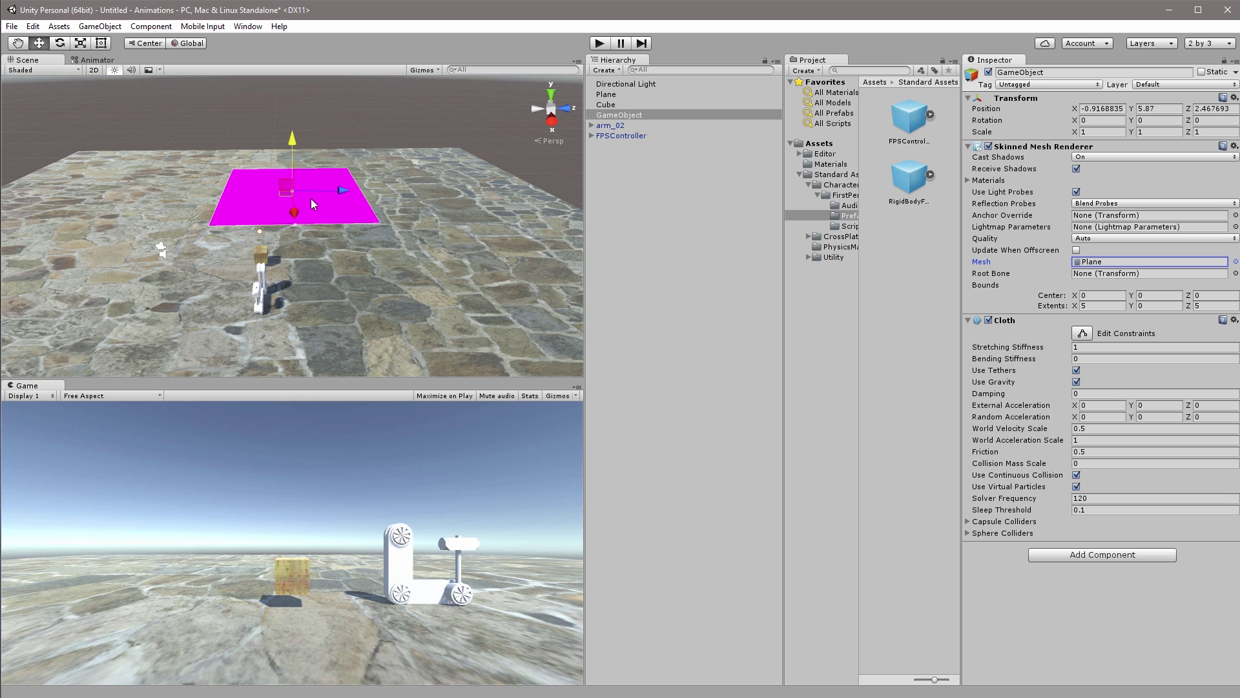
Apply the carpet texture from the Assets folder to the cloth plane in the scene.
{"action": "left_click", "coordinate": [838, 146]}
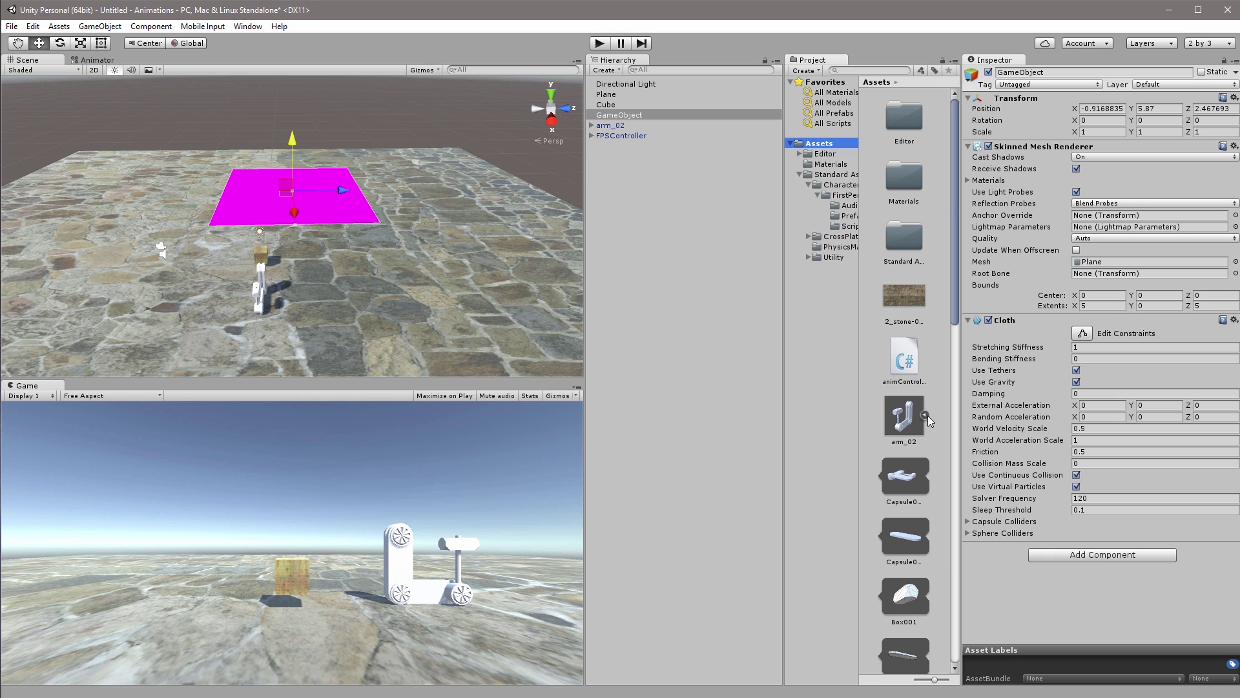
{"action": "scroll", "coordinate": [932, 421], "scroll_direction": "down", "scroll_amount": 3}
{"action": "left_click_drag", "start_coordinate": [907, 530], "coordinate": [491, 281]}
Rotate the carpet plane upright to about -89.6 degrees on X and test the unconstrained cloth in play mode.
{"action": "key", "text": "e"}
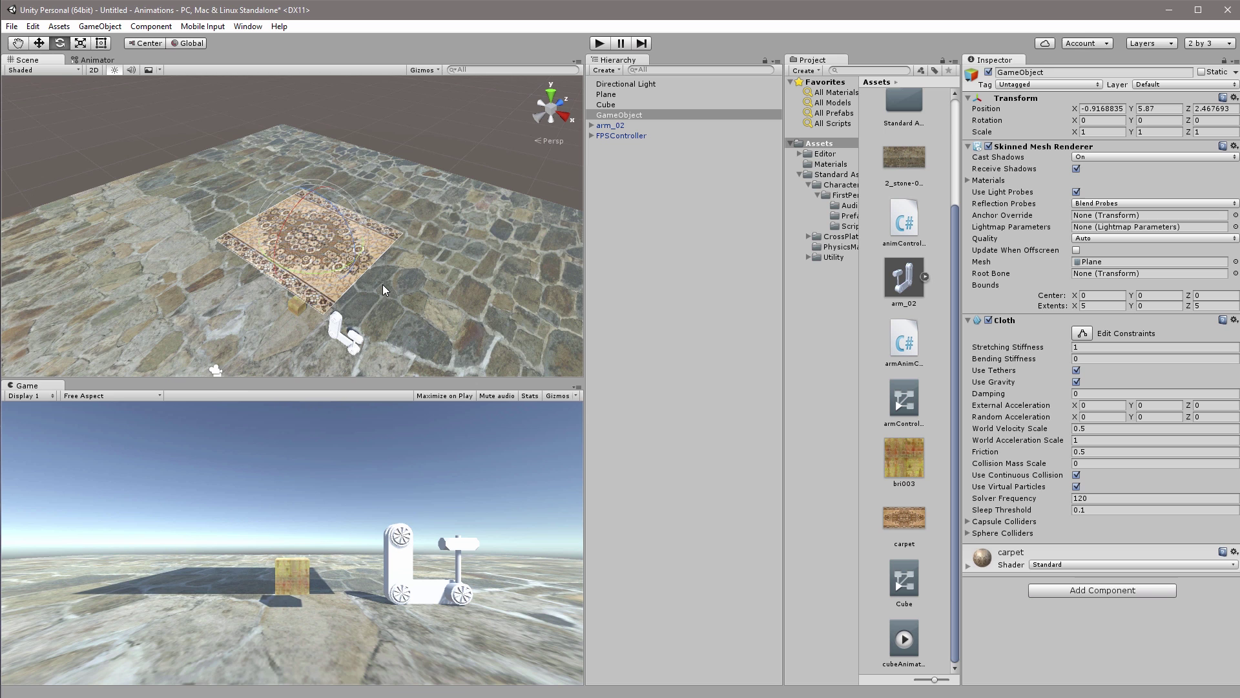
{"action": "left_click_drag", "start_coordinate": [347, 226], "coordinate": [180, 273]}
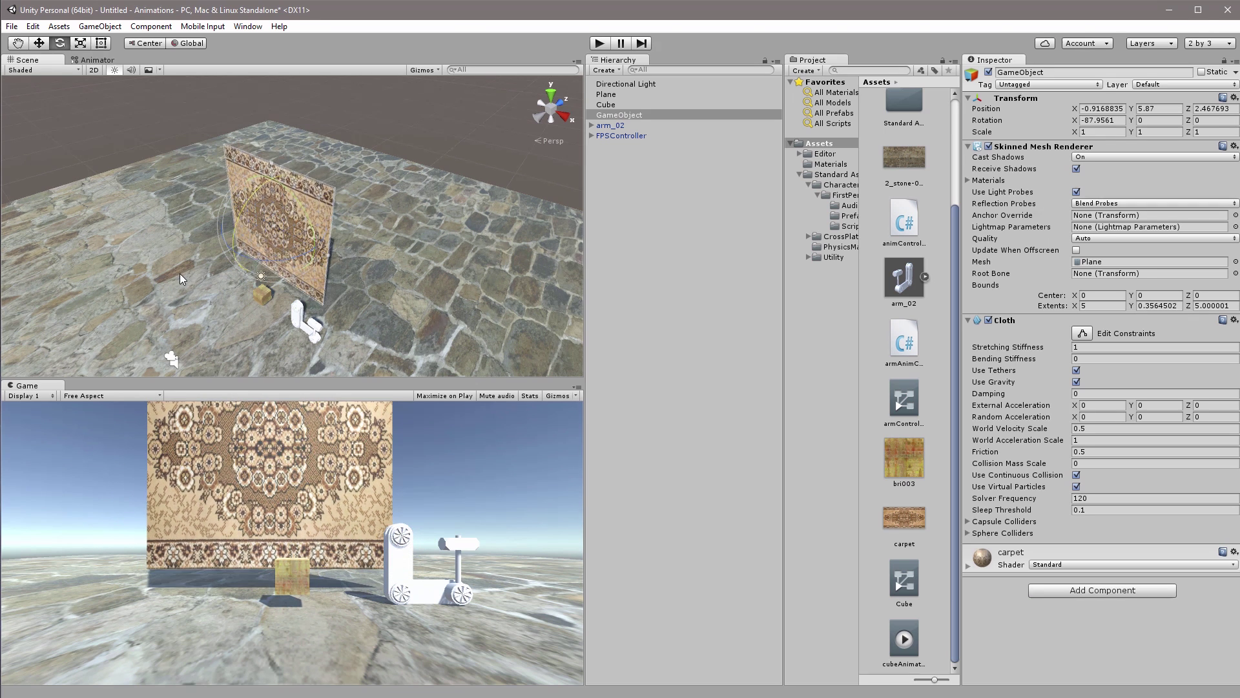
{"action": "left_click", "coordinate": [332, 540]}
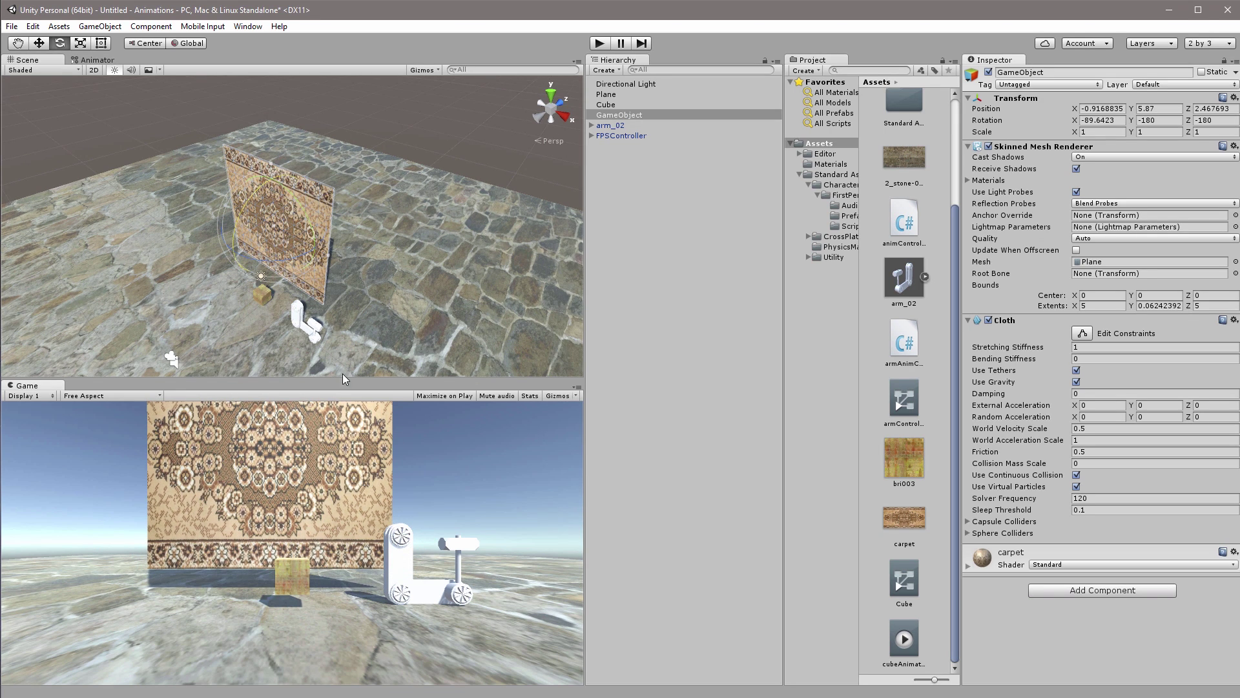
{"action": "left_click", "coordinate": [600, 43]}
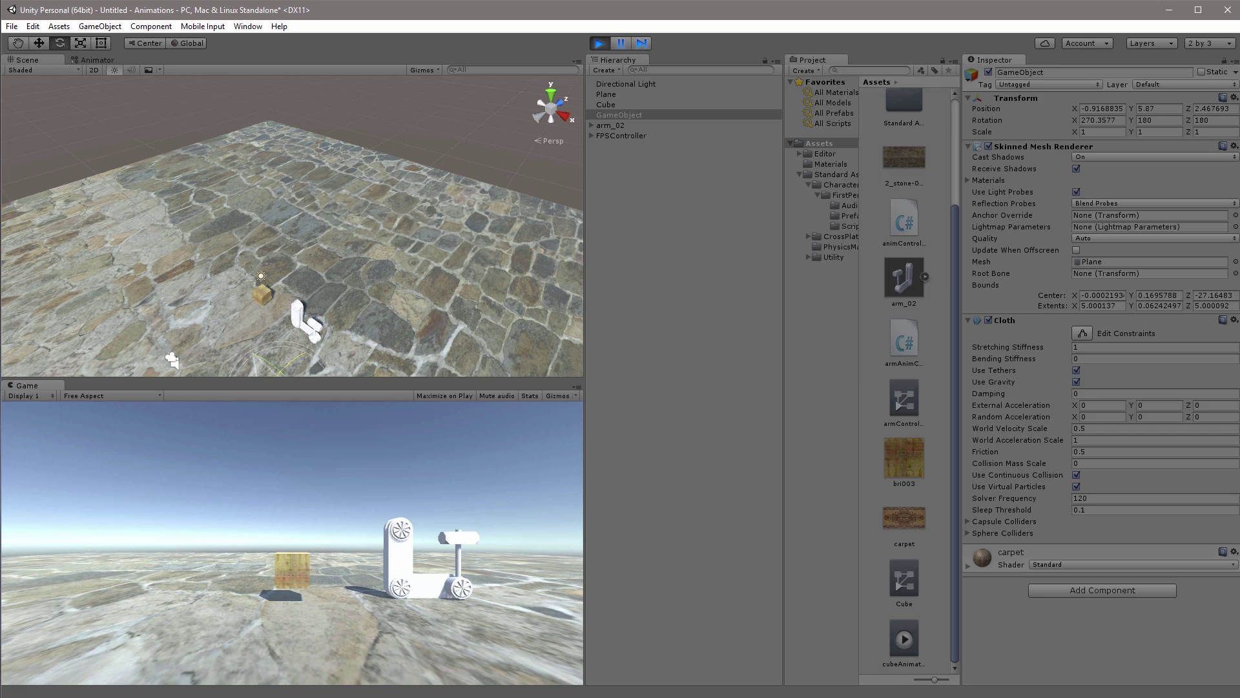
{"action": "key", "text": "ctrl+p"}
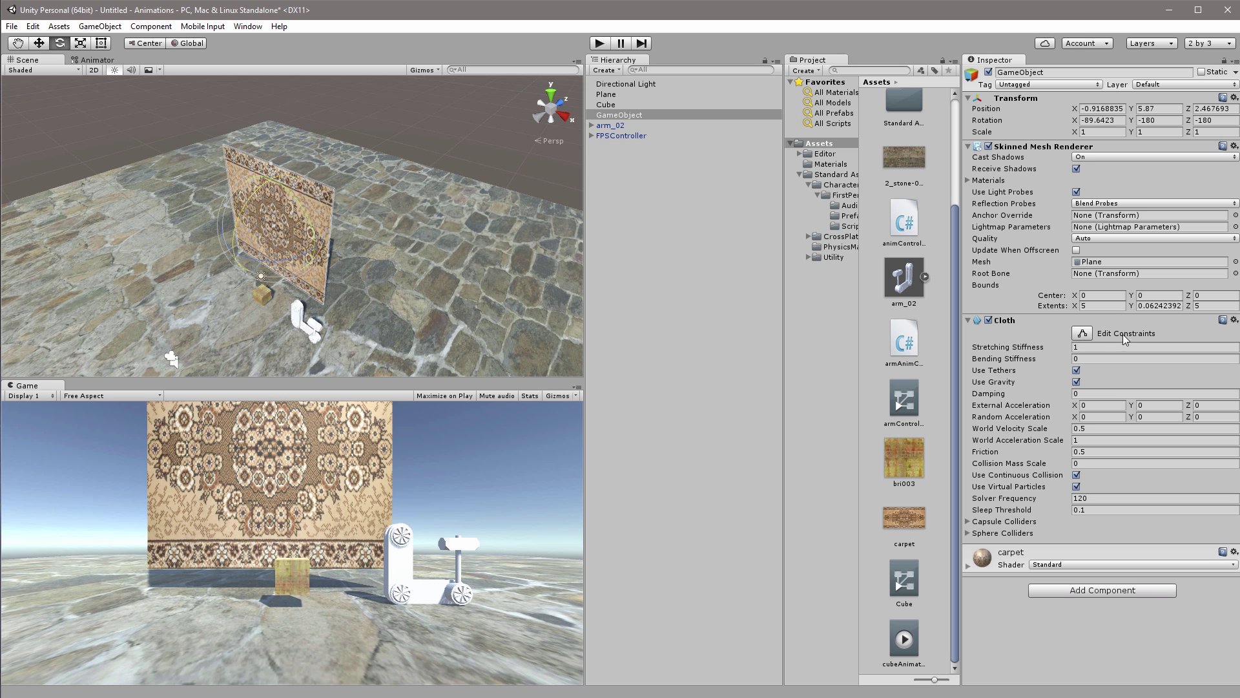
Paint cloth constraints with a Max Distance of 0.2 onto the vertices along the carpet's upper edge.
{"action": "left_click", "coordinate": [1083, 334]}
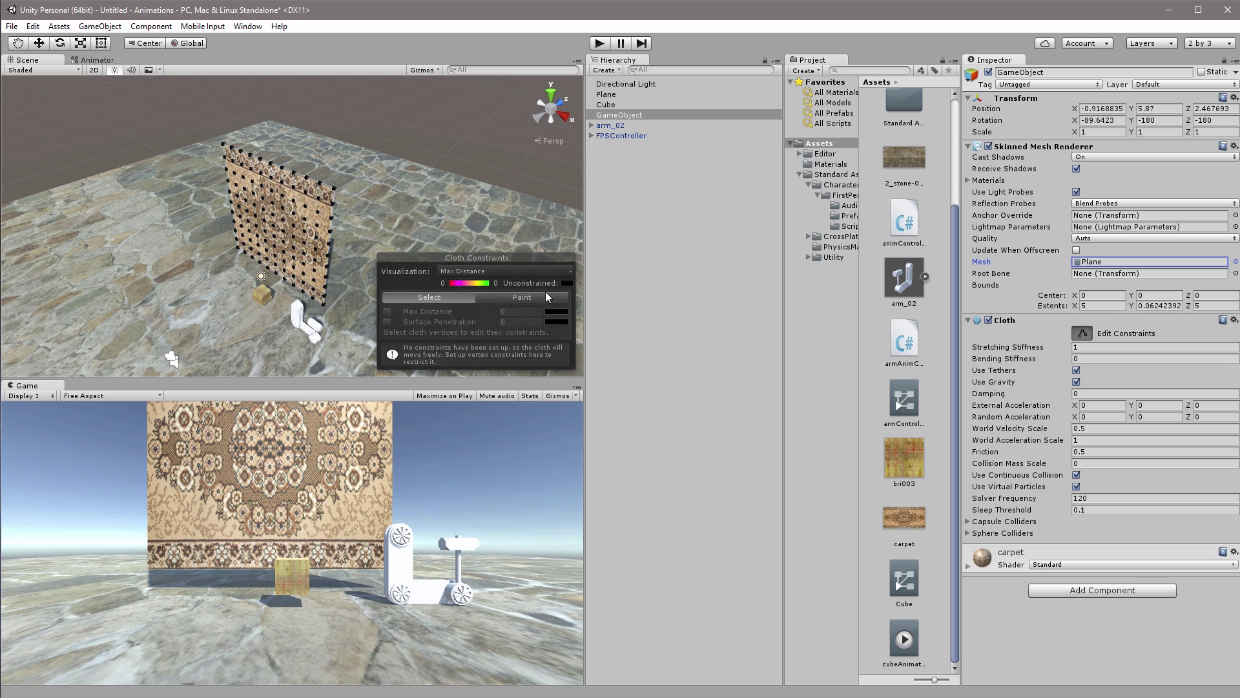
{"action": "left_click", "coordinate": [515, 298]}
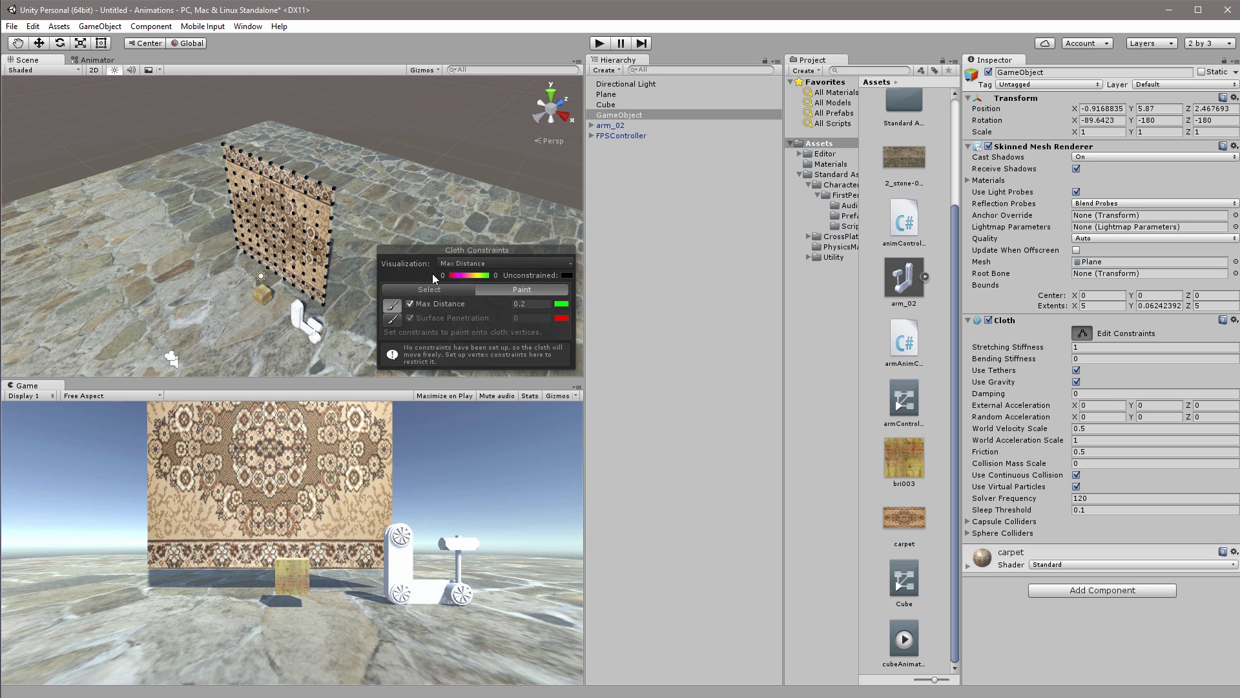
{"action": "left_click", "coordinate": [331, 189]}
{"action": "left_click", "coordinate": [226, 148]}
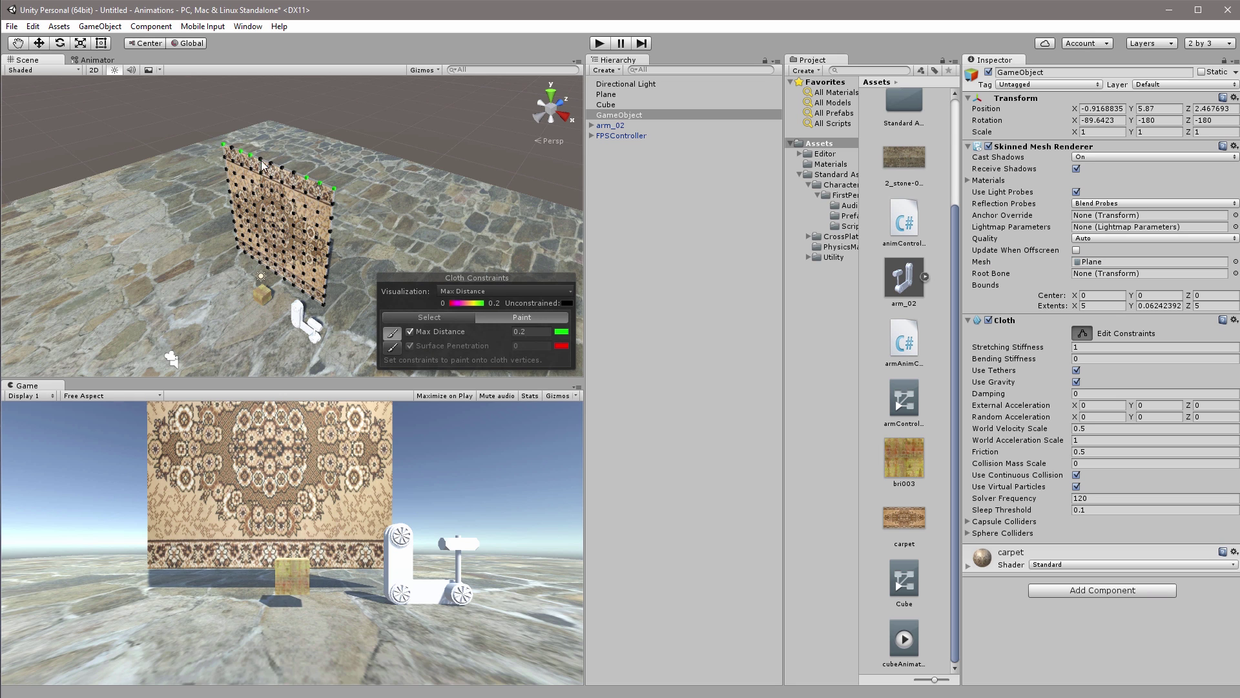
{"action": "mouse_move", "coordinate": [261, 165]}
{"action": "left_mouse_down"}
{"action": "mouse_move", "coordinate": [295, 177]}
{"action": "mouse_move", "coordinate": [233, 152]}
{"action": "left_mouse_up"}
{"action": "left_click", "coordinate": [1083, 335]}
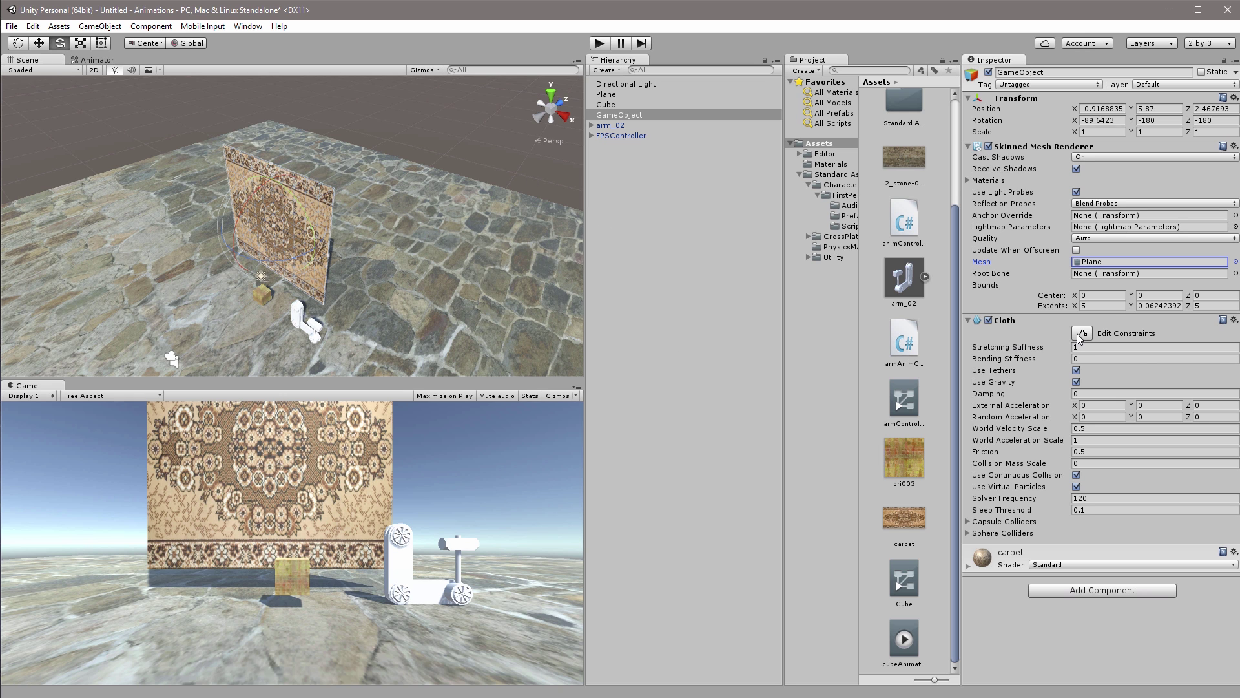
Test the constrained carpet in play mode by walking the first-person controller up to and around it, and stop play mode.
{"action": "left_click", "coordinate": [600, 44]}
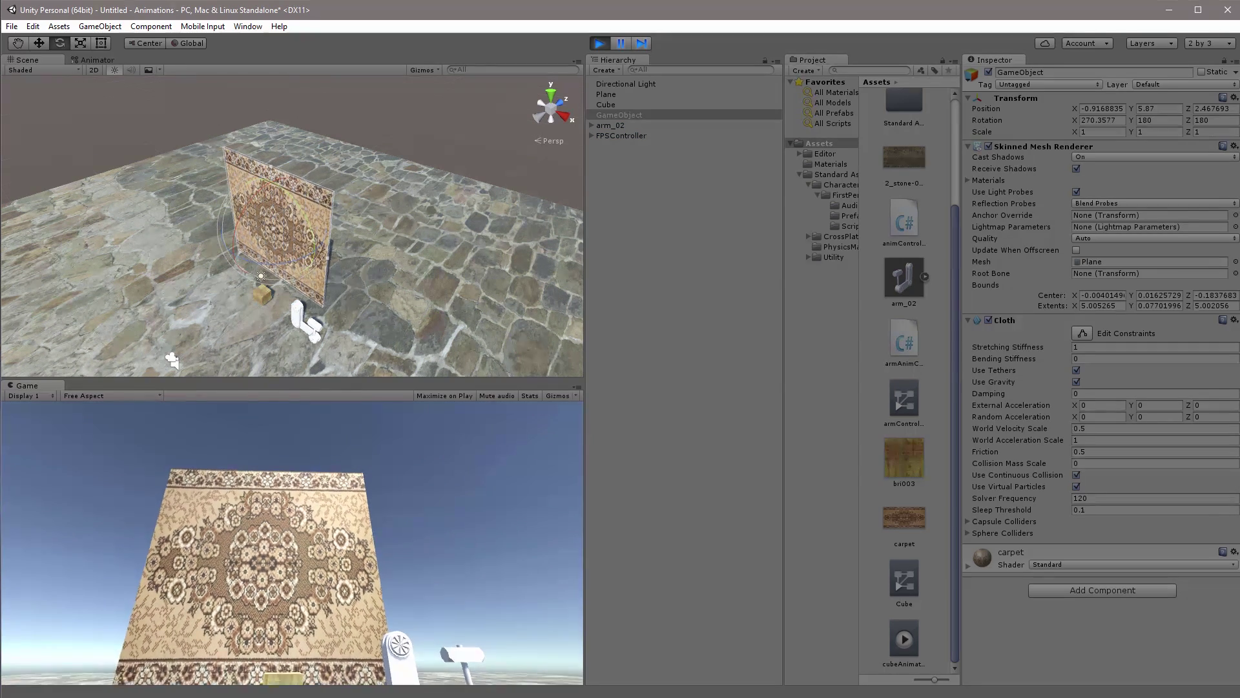
{"action": "key", "text": "w"}
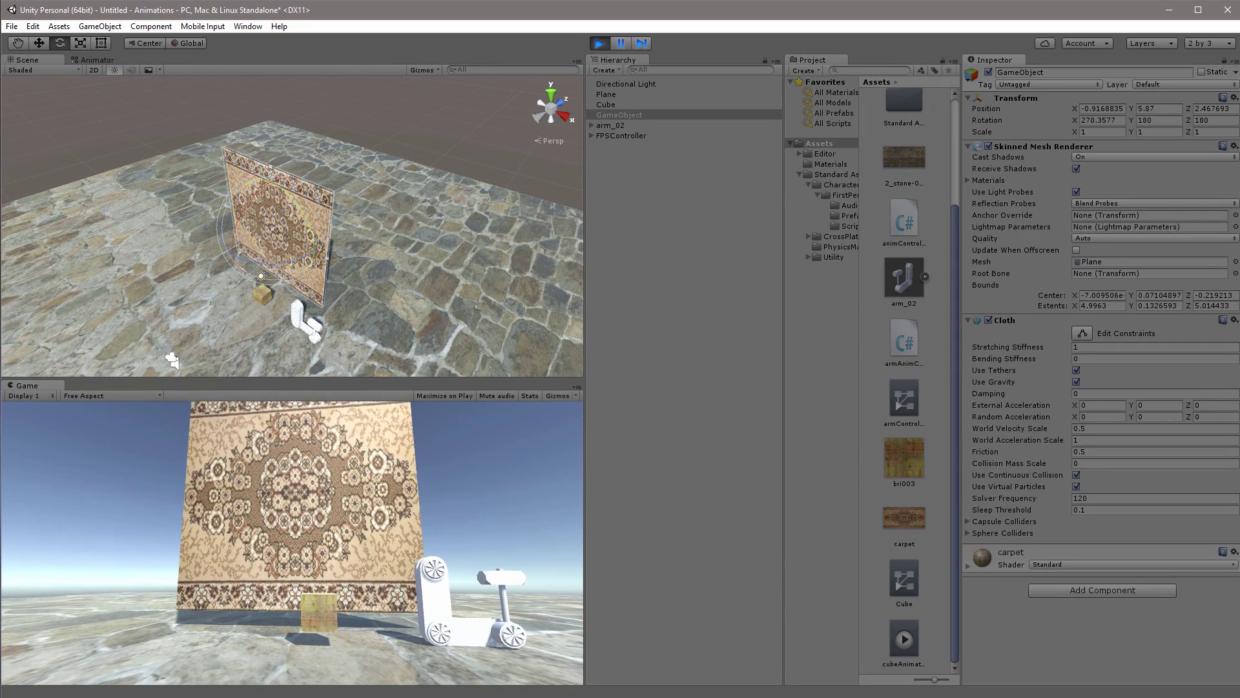
{"action": "key", "text": "w"}
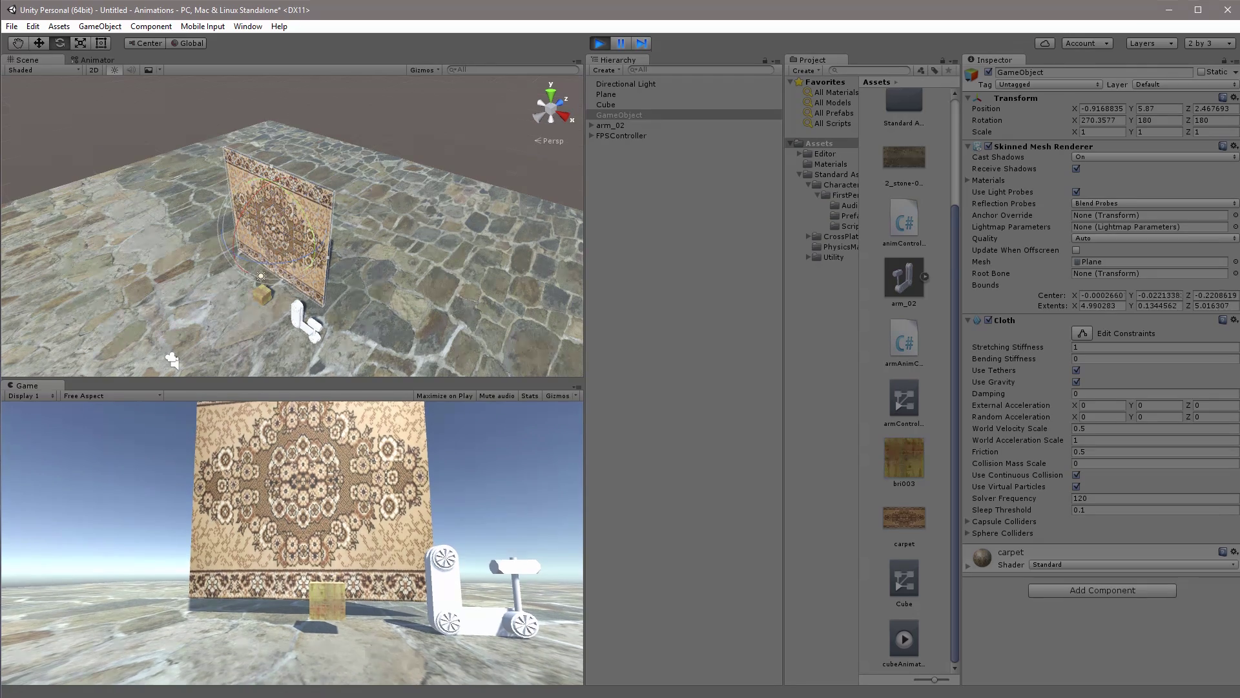
{"action": "key", "text": "w"}
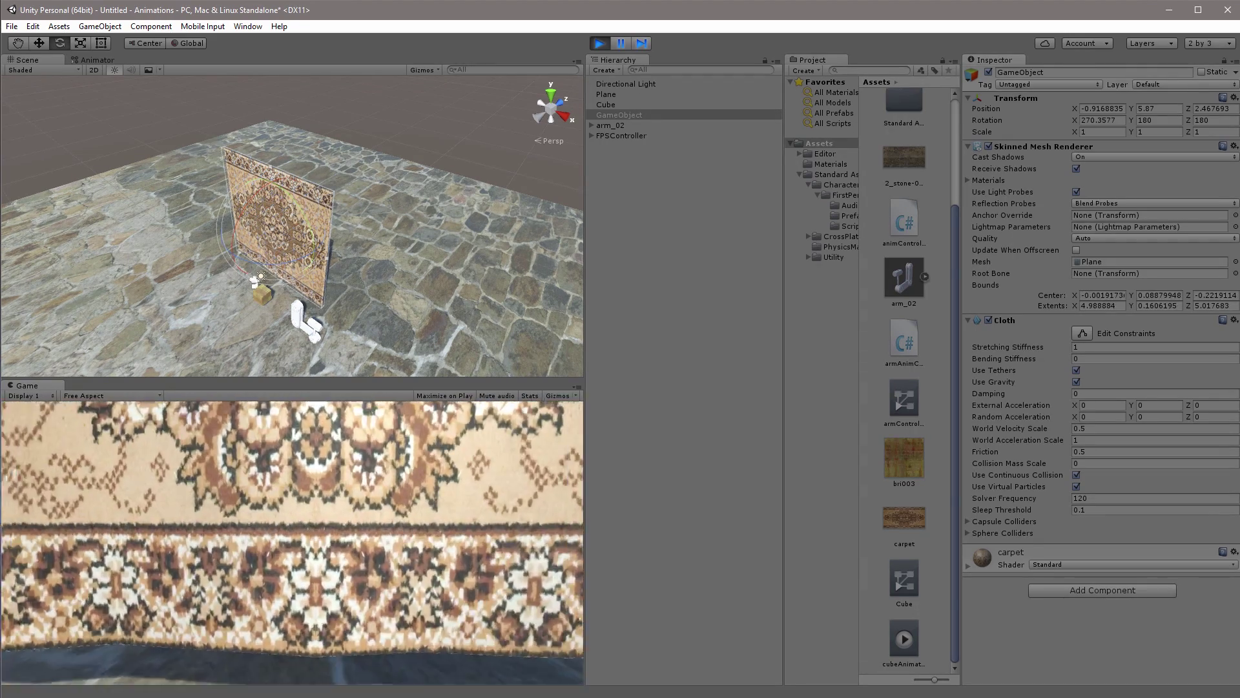
{"action": "key", "text": "s"}
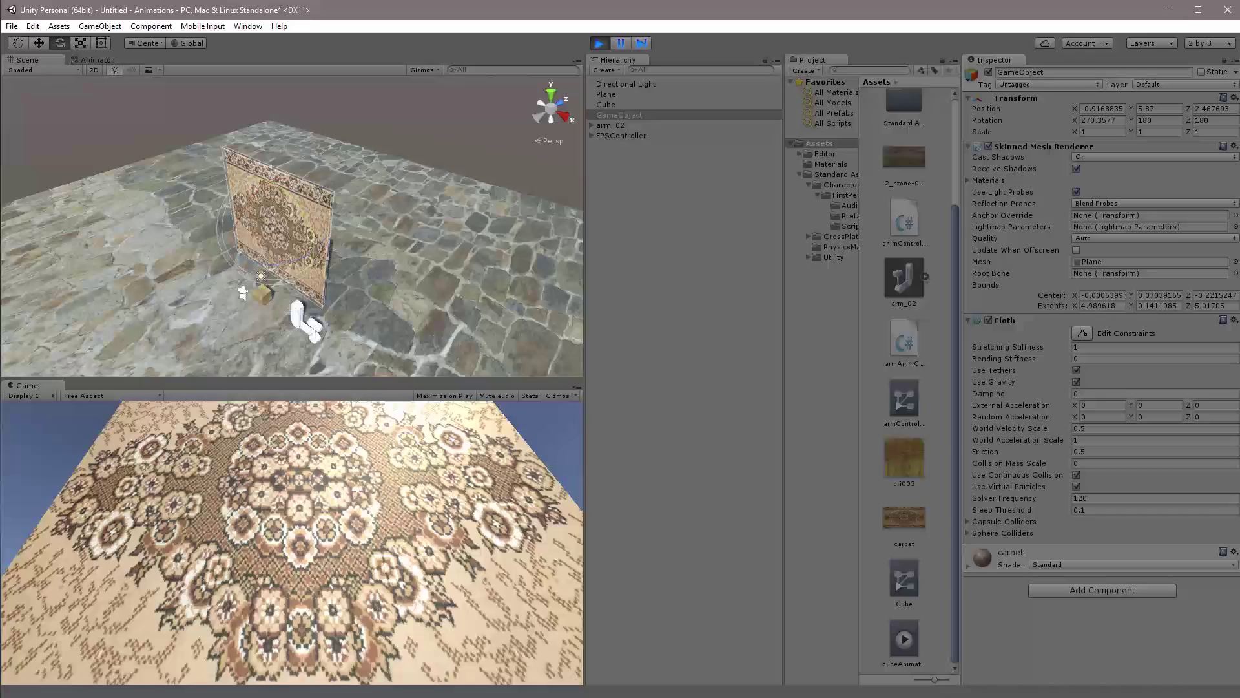
{"action": "key", "text": "s"}
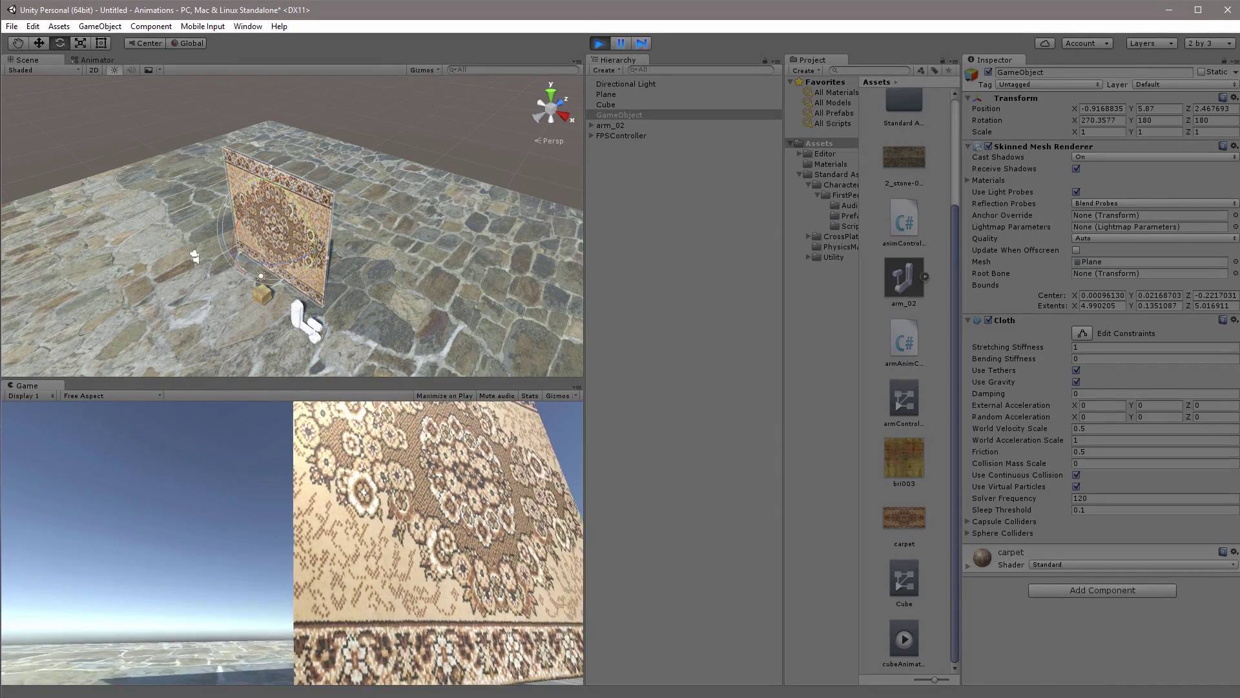
{"action": "key", "text": "s"}
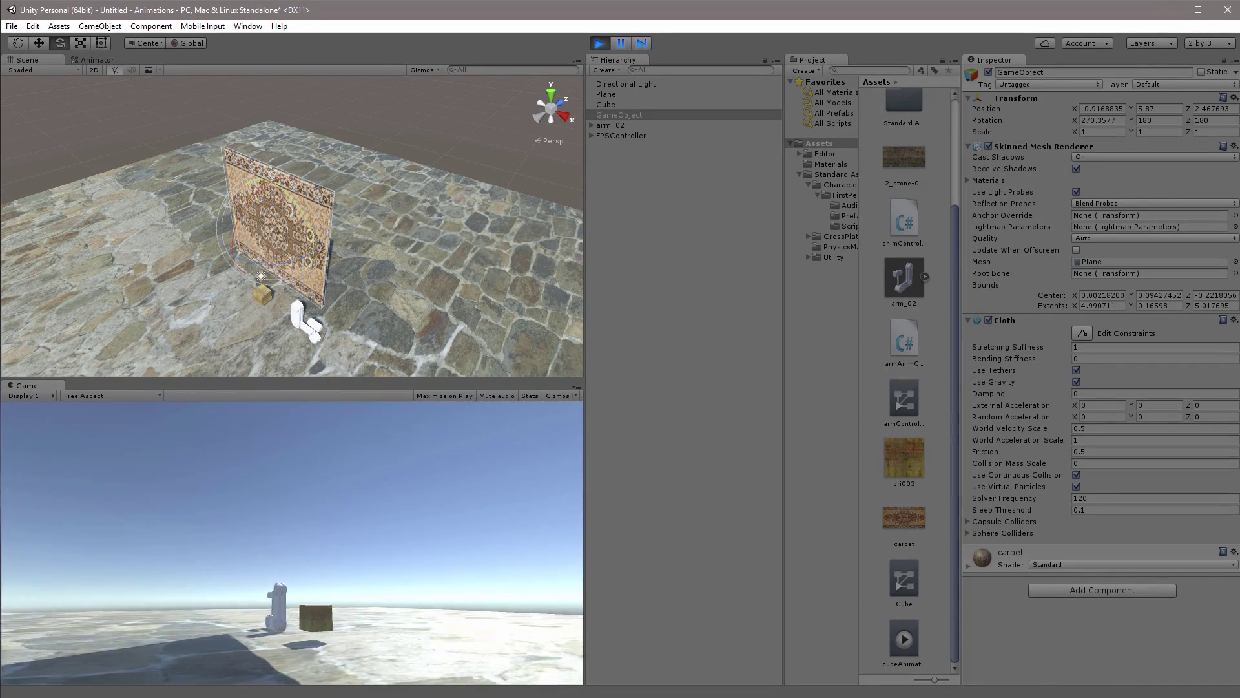
{"action": "key", "text": "s"}
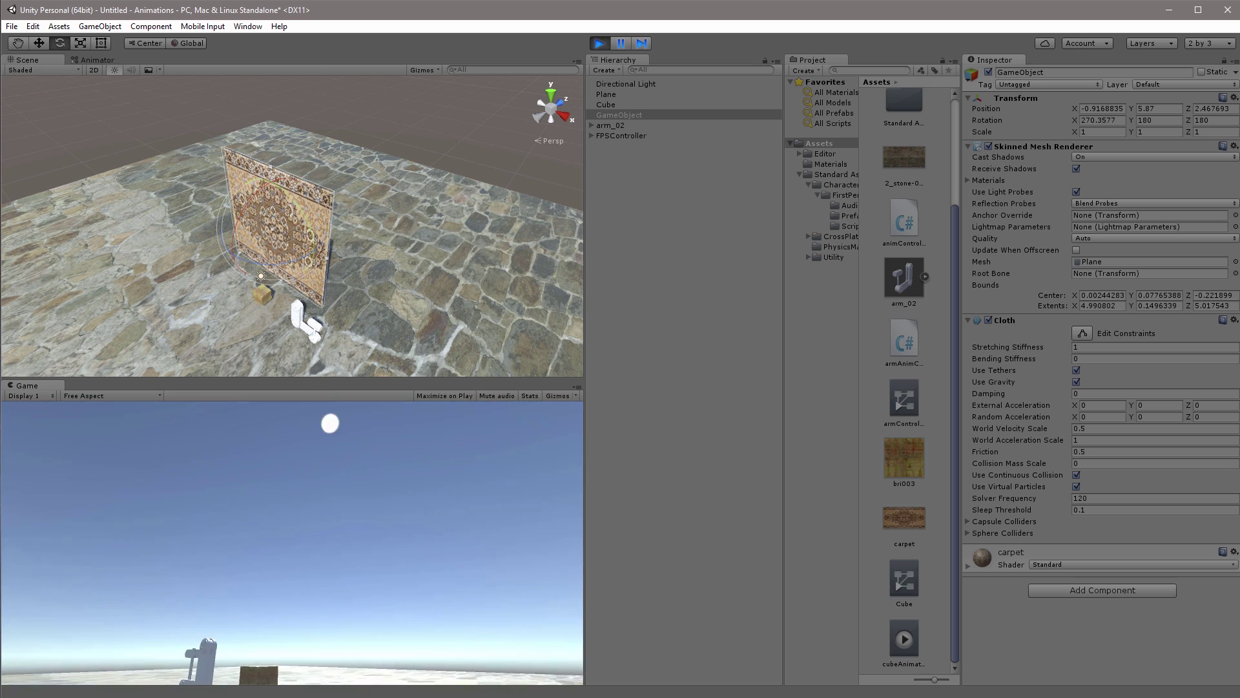
{"action": "key", "text": "d"}
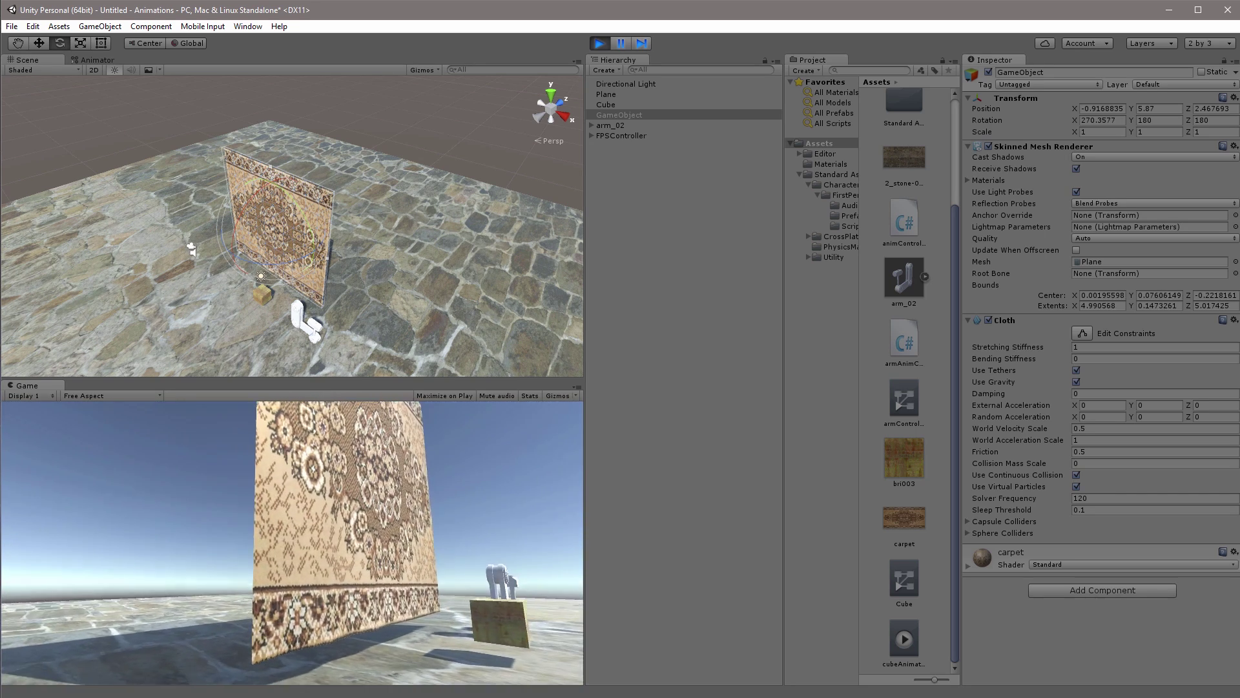
{"action": "key", "text": "ctrl+p"}
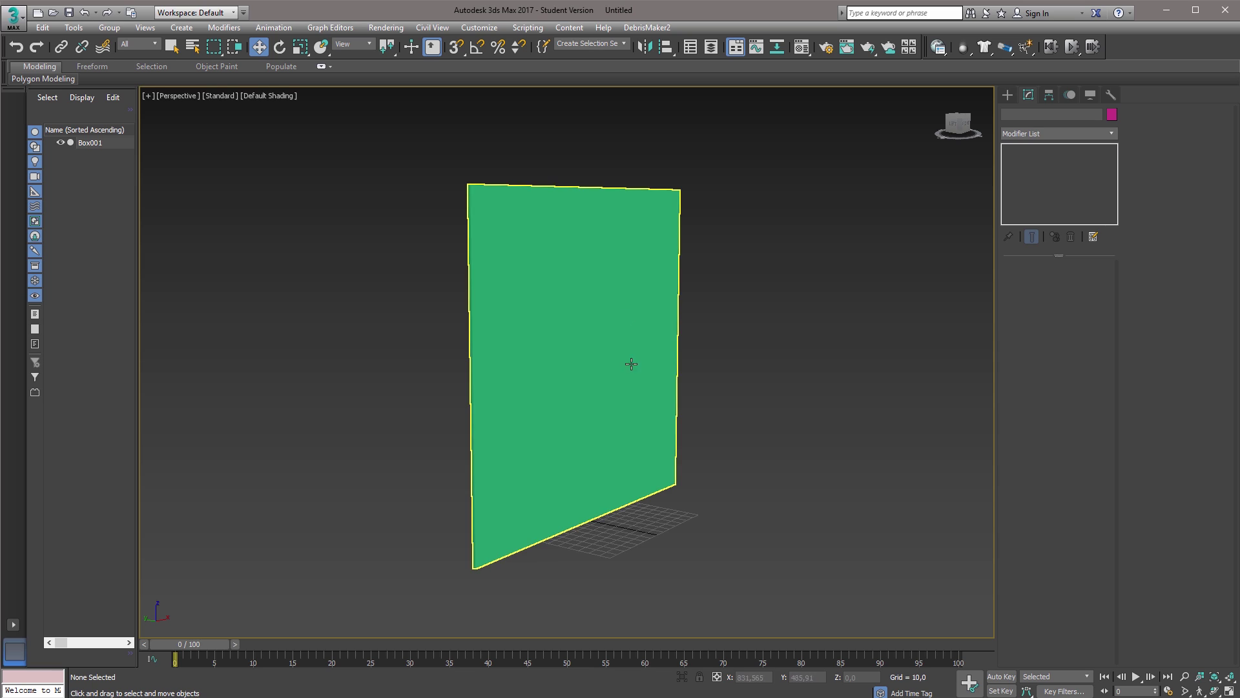
Inspect the thin upright box model in 3ds Max and import the box file into the Assets folder in Unity.
{"action": "middle_click_drag", "start_coordinate": [757, 391], "coordinate": [812, 446], "text": "alt"}
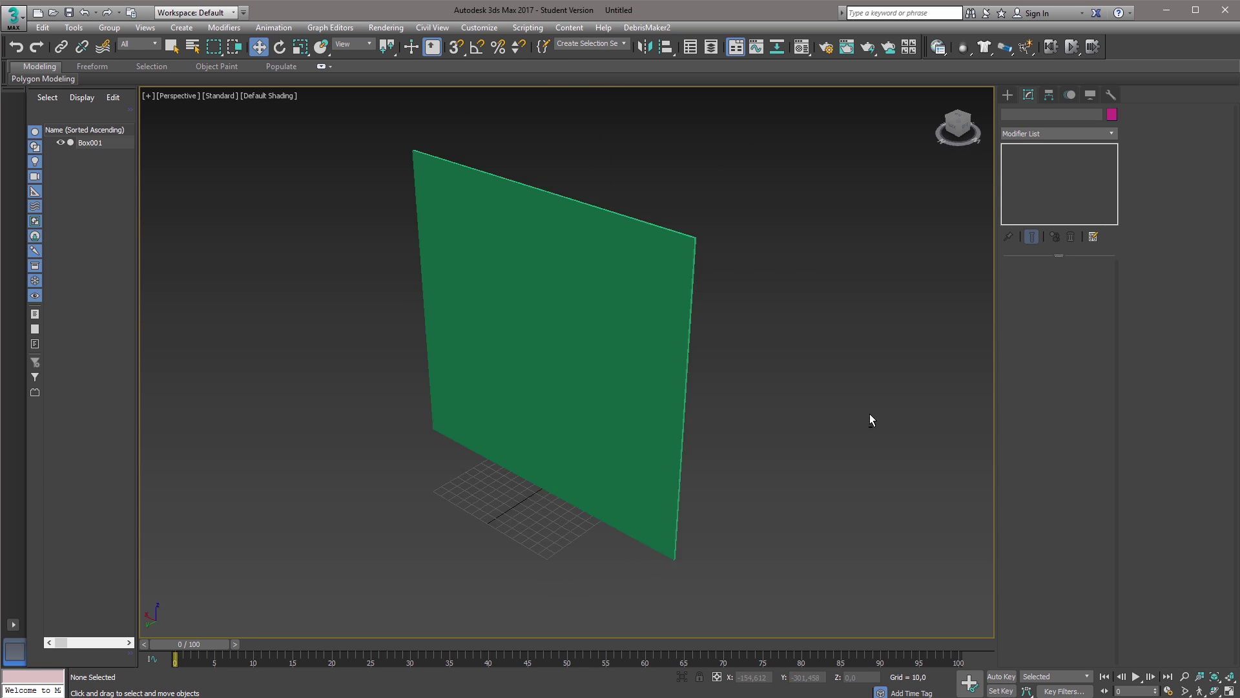
{"action": "middle_click_drag", "start_coordinate": [869, 414], "coordinate": [846, 397], "text": "alt"}
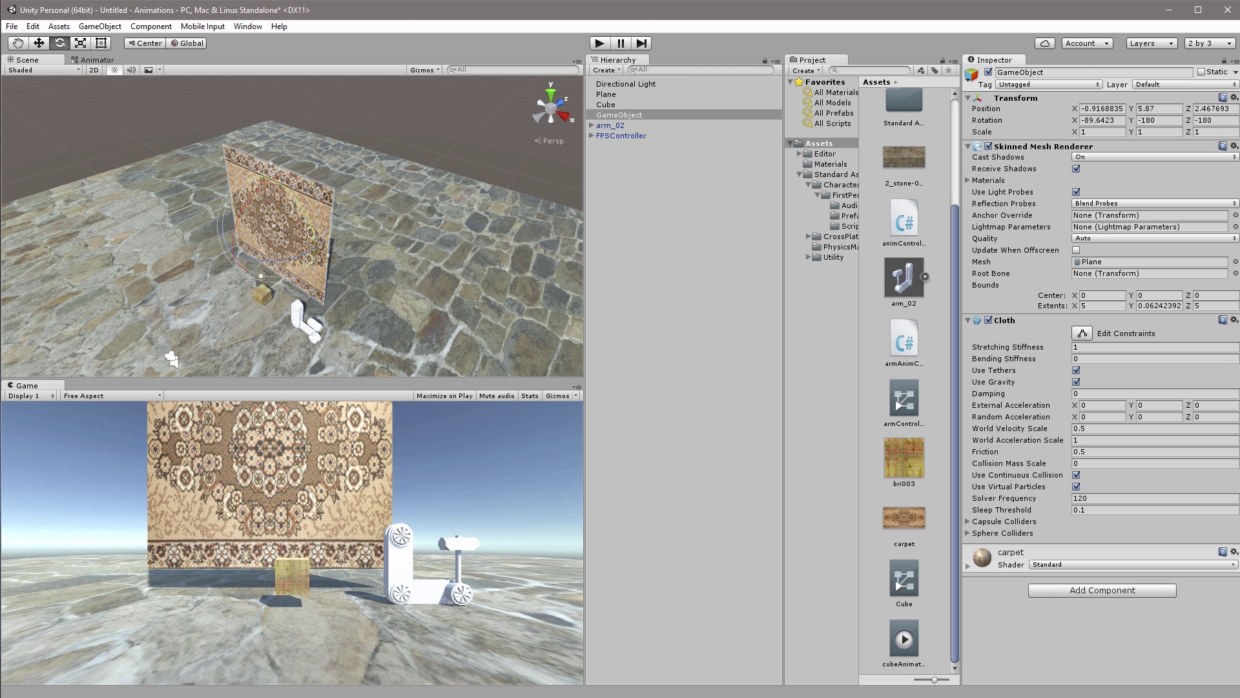
{"action": "left_click_drag", "start_coordinate": [496, 443], "coordinate": [827, 145]}
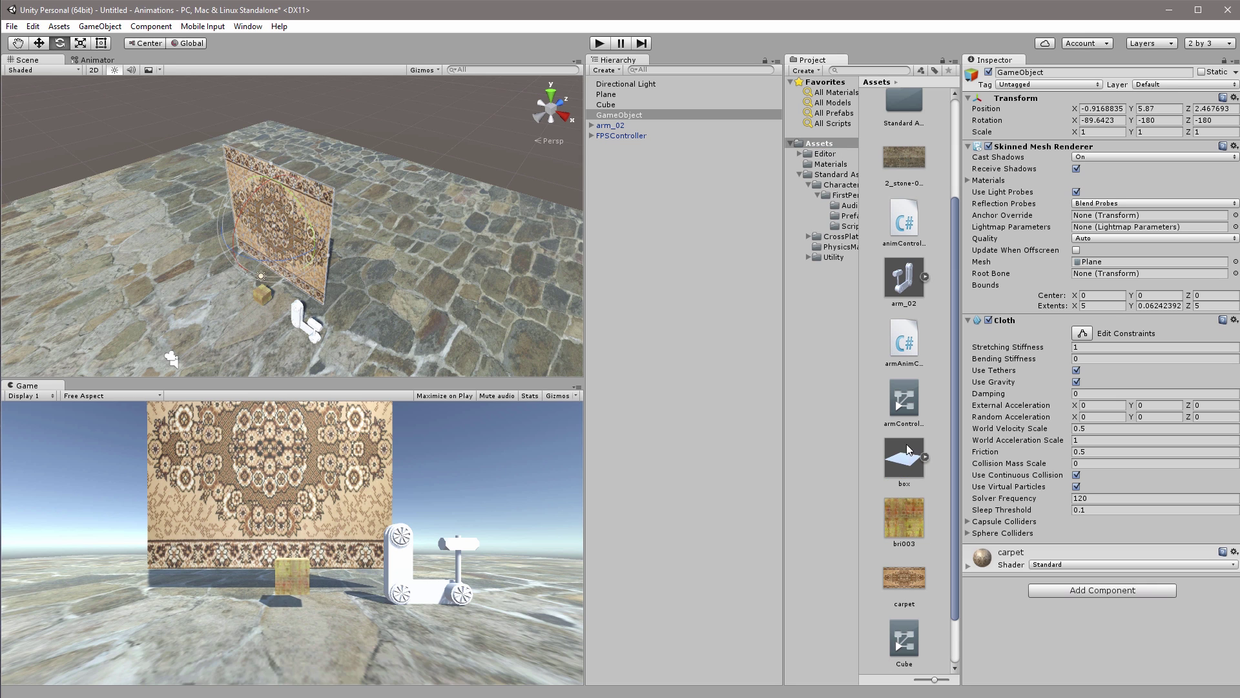
Assign the flat Box001 mesh to the cloth GameObject's Skinned Mesh Renderer and scale the object uniformly to about 4.39.
{"action": "left_click", "coordinate": [623, 116]}
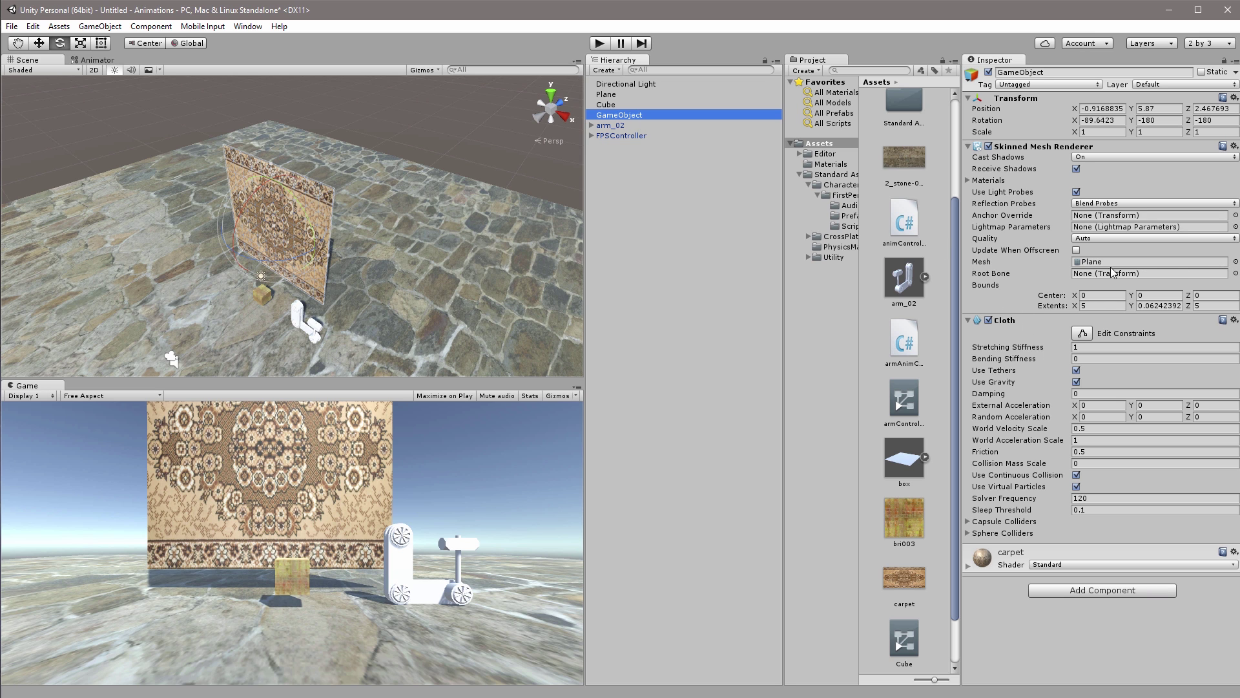
{"action": "left_click", "coordinate": [1235, 263]}
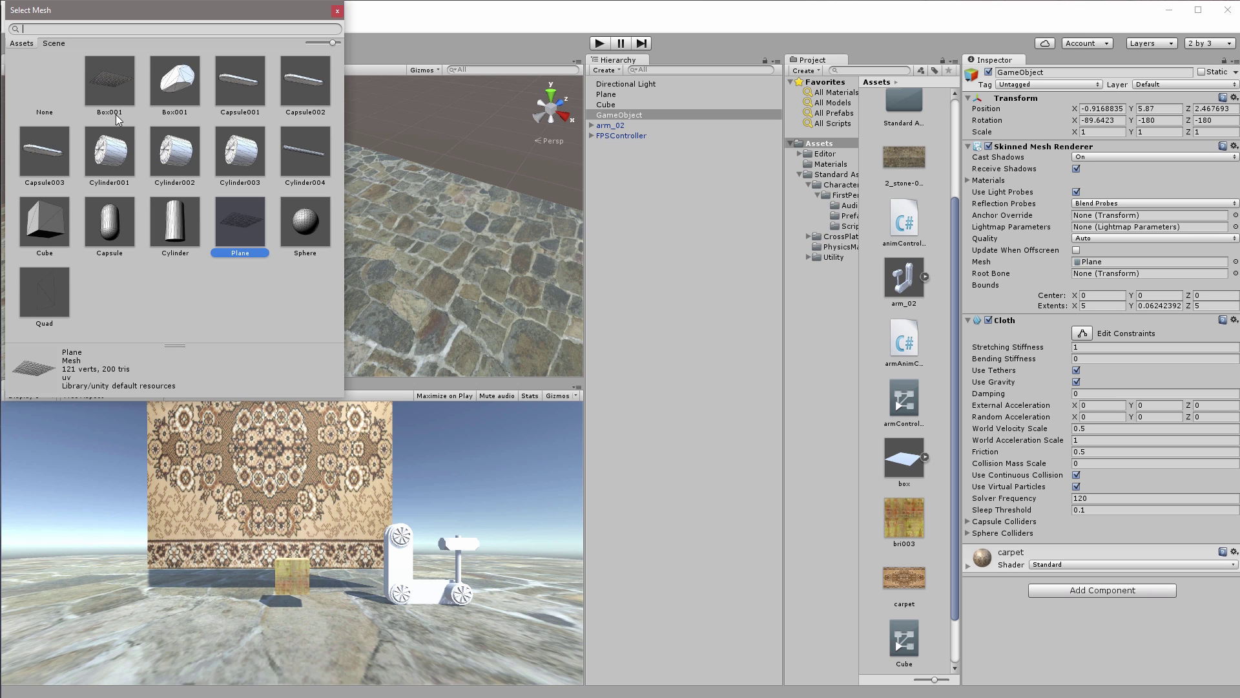
{"action": "left_click", "coordinate": [109, 91]}
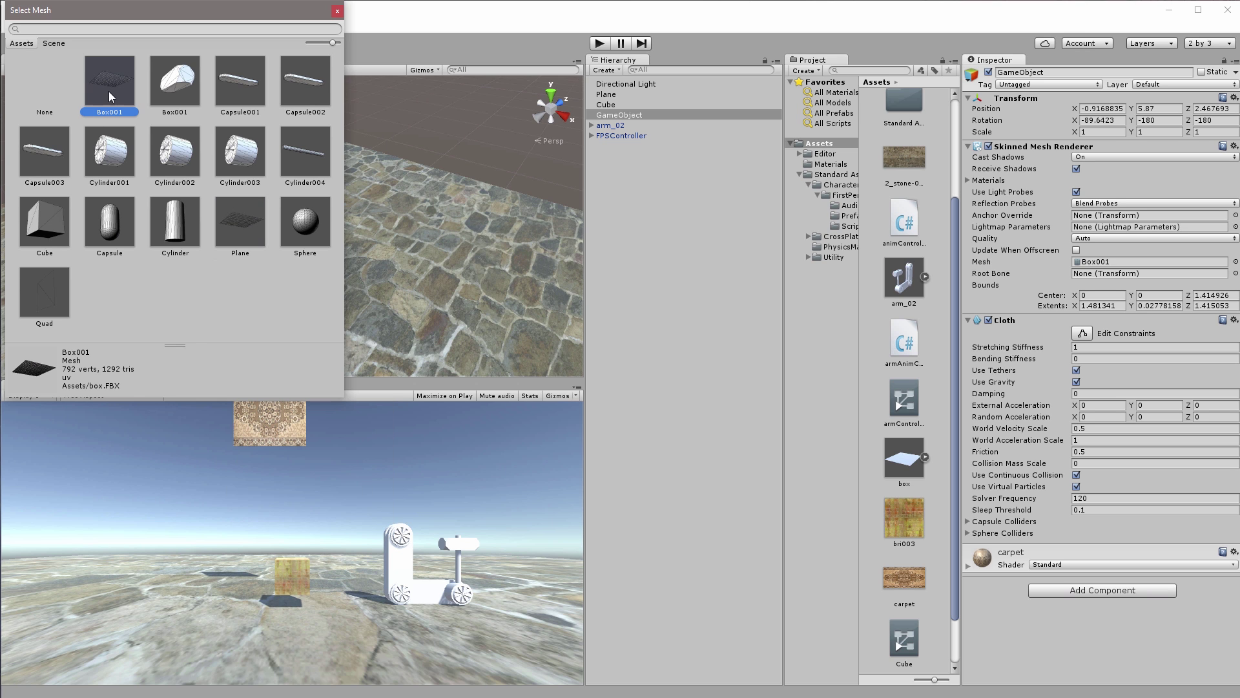
{"action": "left_click", "coordinate": [338, 12]}
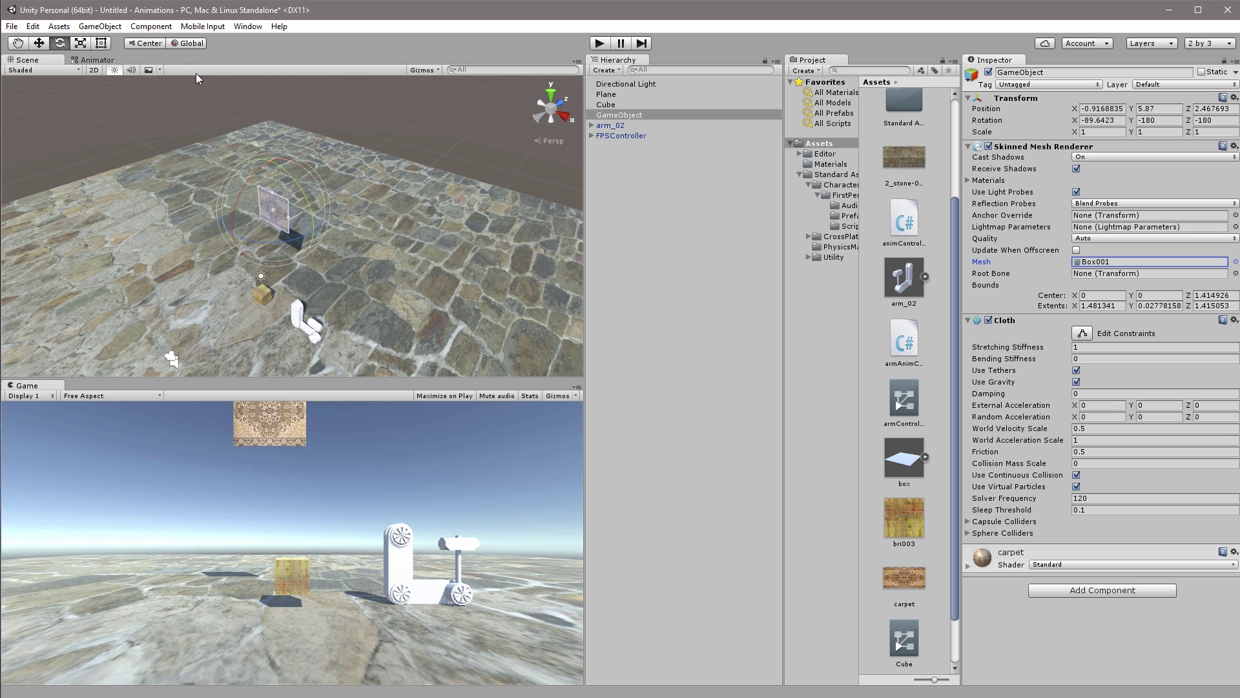
{"action": "left_click", "coordinate": [80, 43]}
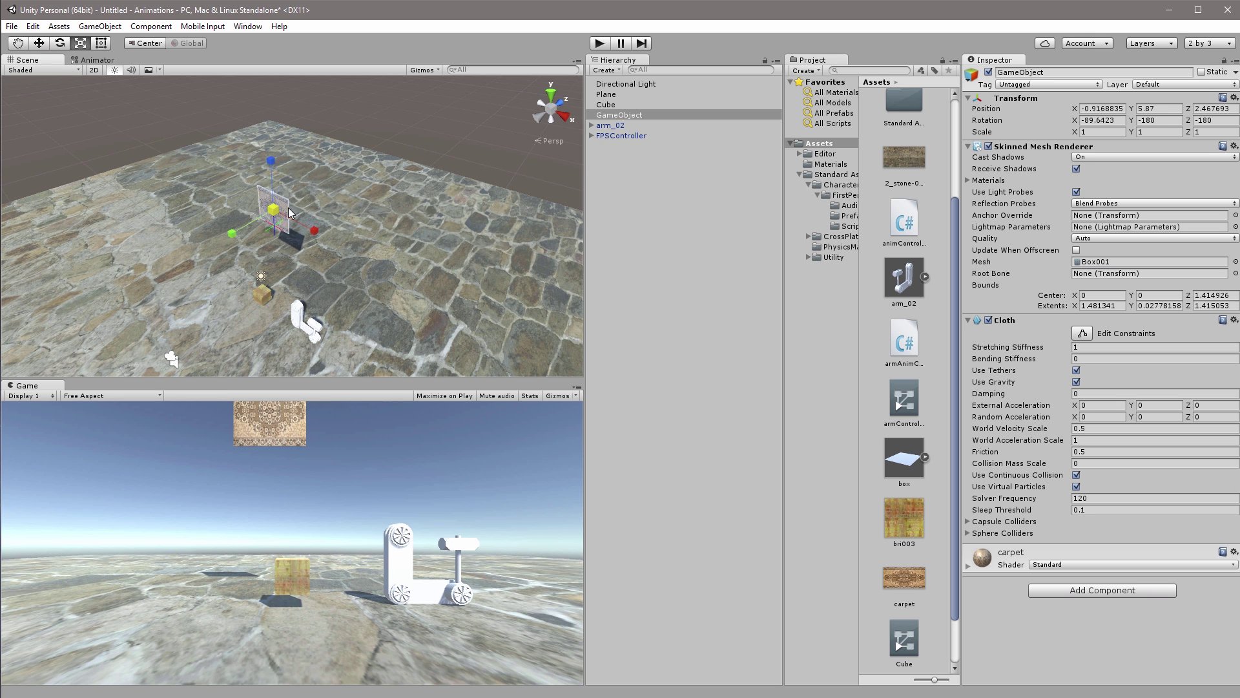
{"action": "left_click_drag", "start_coordinate": [288, 208], "coordinate": [491, 188]}
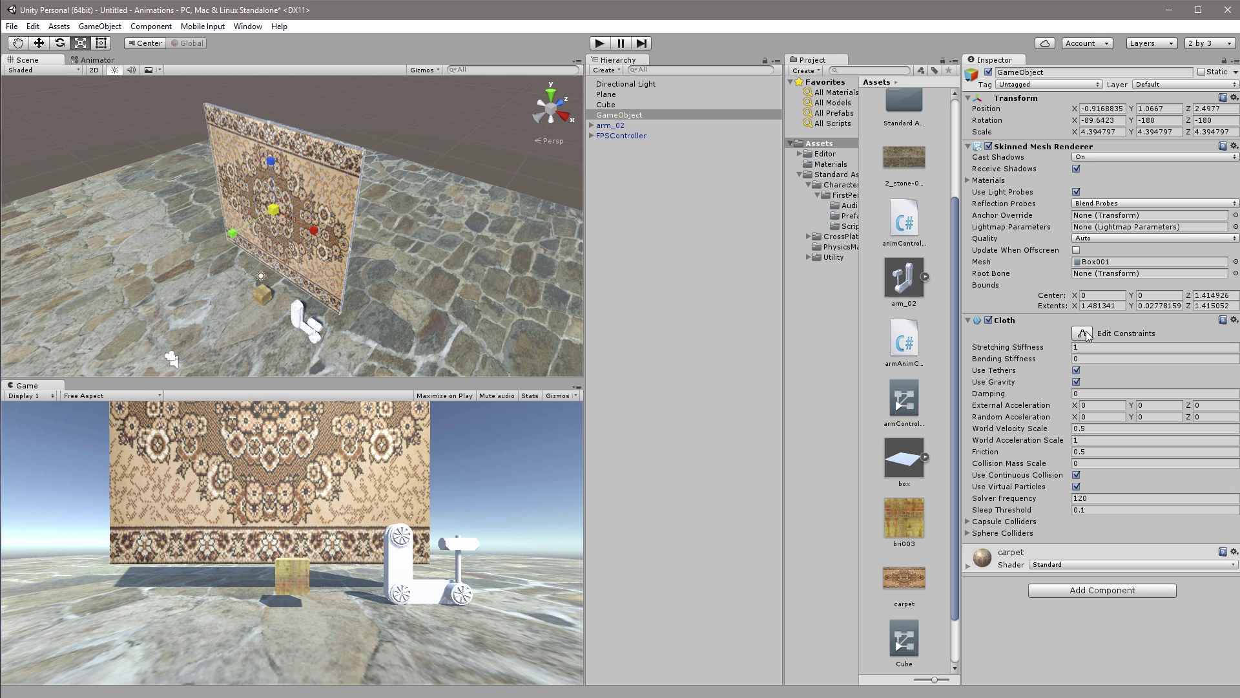
Paint cloth constraints with a Max Distance of 0.2 along the new carpet mesh's upper edge and run the scene.
{"action": "left_click", "coordinate": [1084, 333]}
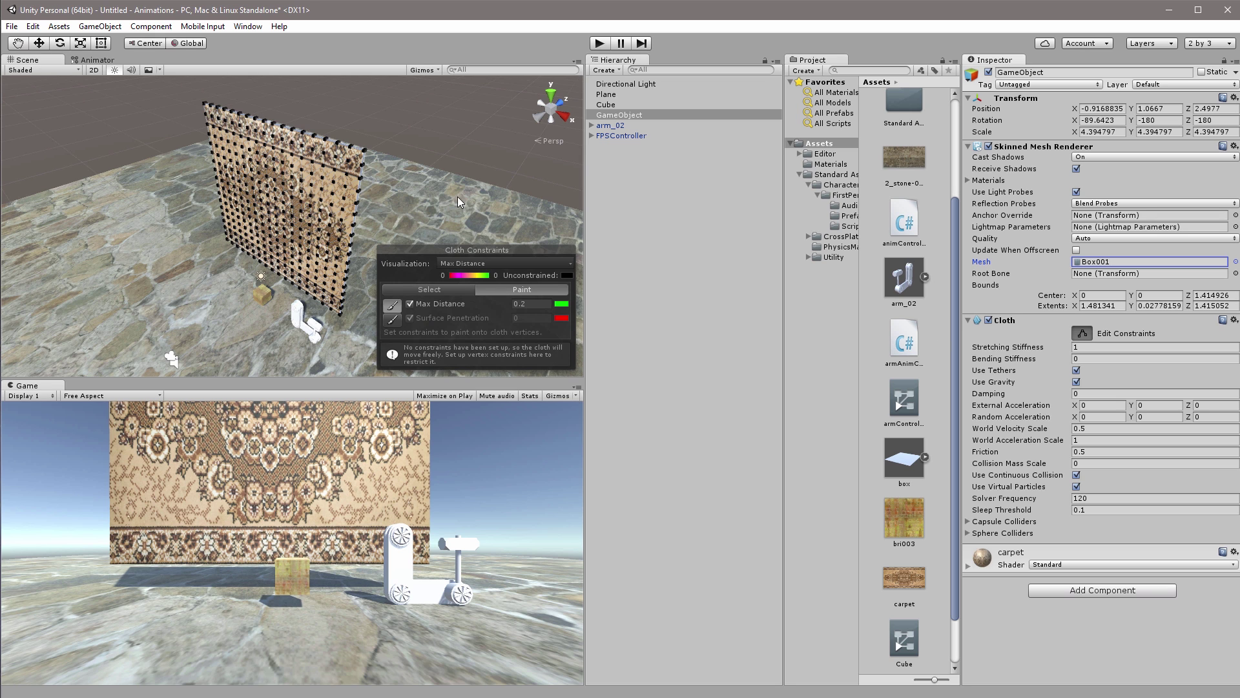
{"action": "left_click", "coordinate": [534, 289]}
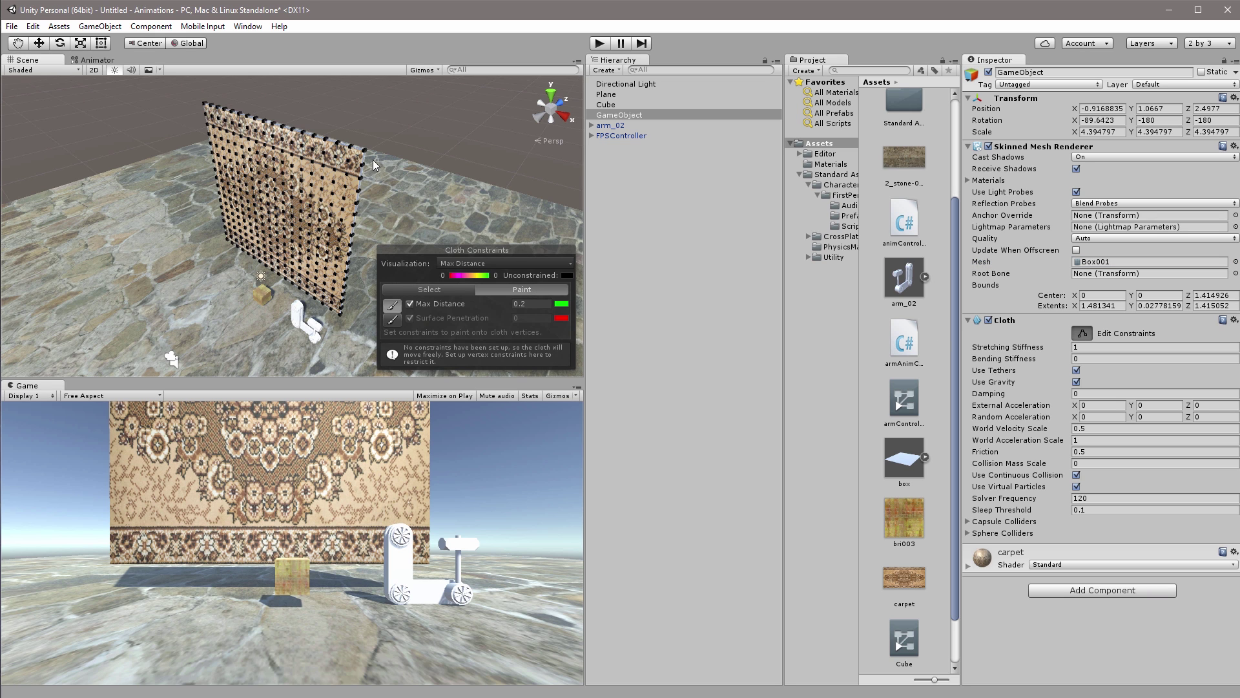
{"action": "left_click_drag", "start_coordinate": [365, 153], "coordinate": [339, 143]}
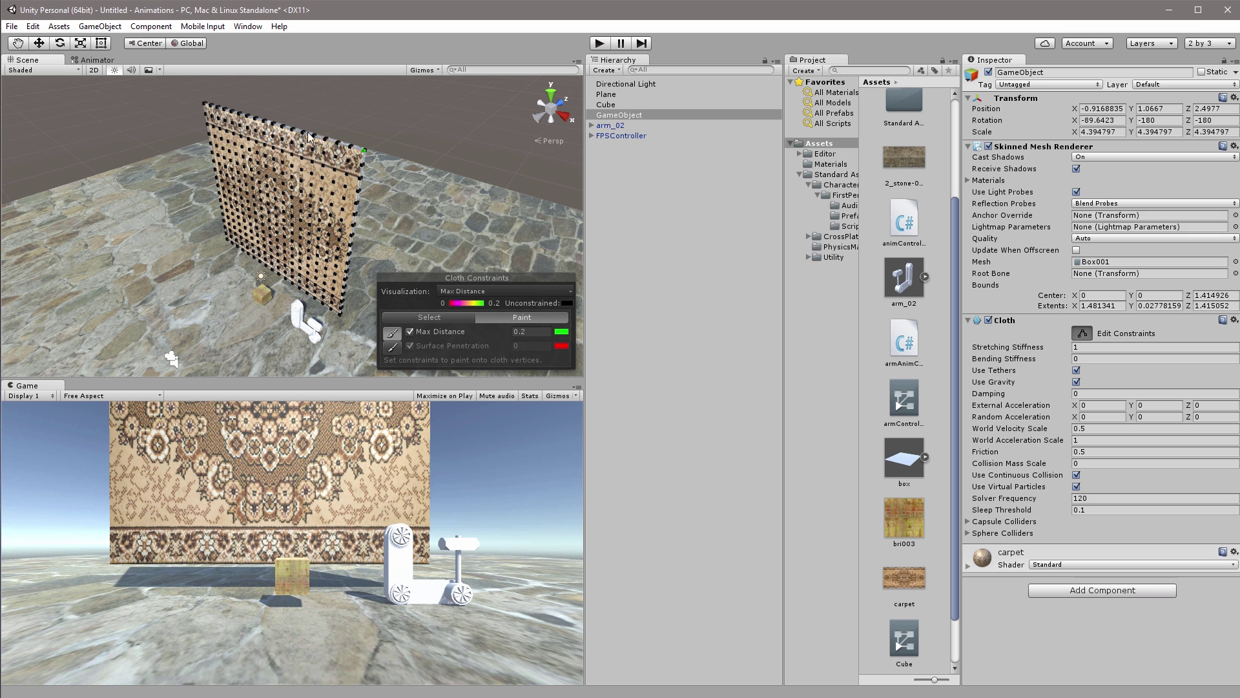
{"action": "left_click", "coordinate": [250, 115]}
{"action": "left_click_drag", "start_coordinate": [271, 122], "coordinate": [380, 184], "text": "alt"}
{"action": "scroll", "coordinate": [305, 256], "scroll_direction": "up", "scroll_amount": 4}
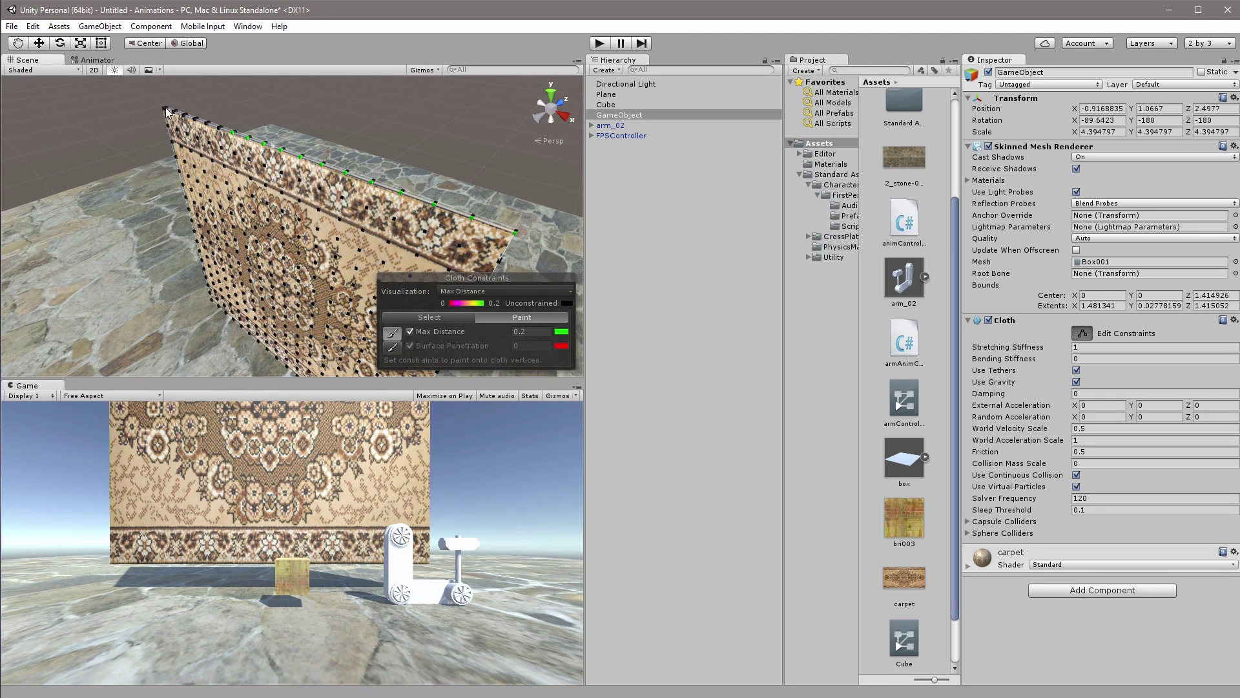
{"action": "left_click_drag", "start_coordinate": [167, 112], "coordinate": [263, 172], "text": "alt"}
{"action": "left_click_drag", "start_coordinate": [154, 181], "coordinate": [169, 130], "text": "alt"}
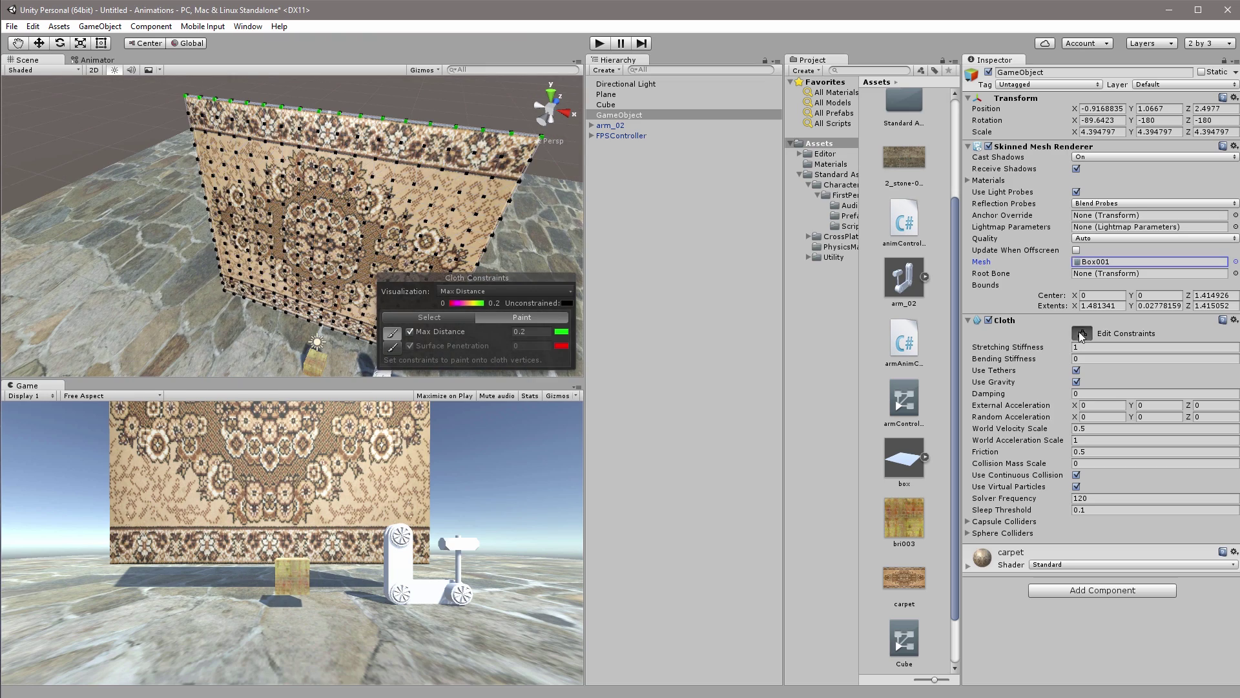
{"action": "left_click", "coordinate": [1082, 332]}
{"action": "left_click", "coordinate": [599, 44]}
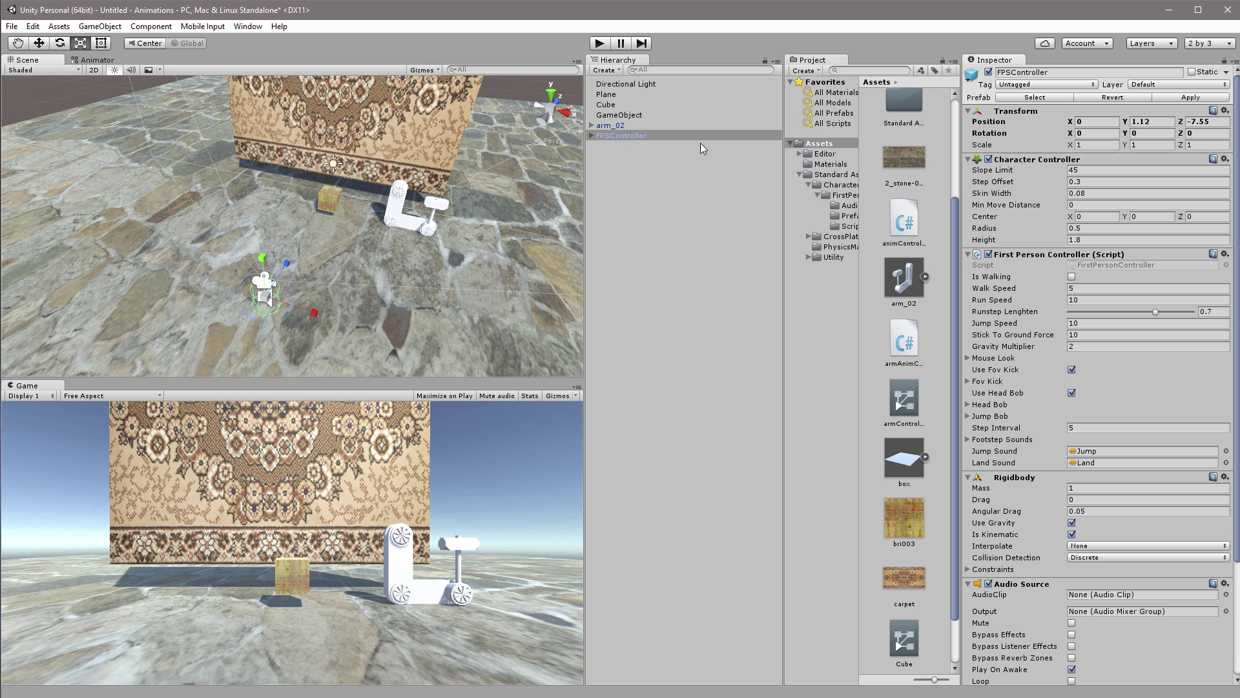
Add a Capsule Collider component to the FPSController.
{"action": "scroll", "coordinate": [1043, 350], "scroll_direction": "down", "scroll_amount": 4}
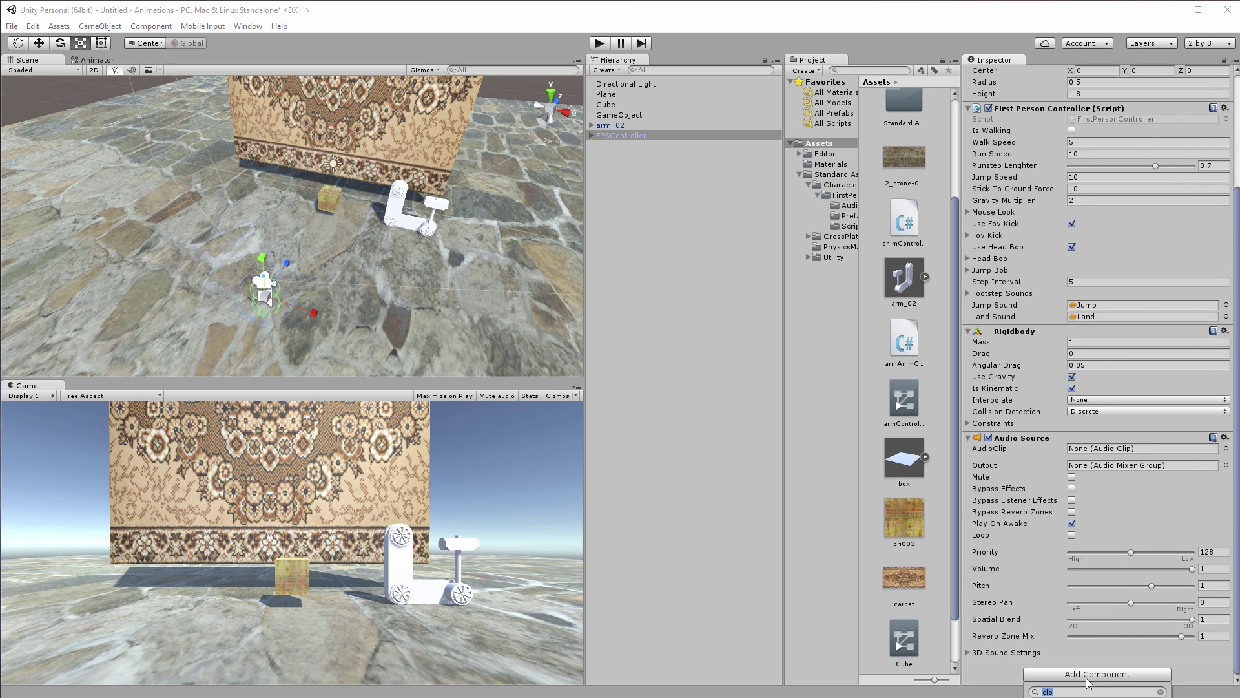
{"action": "left_click", "coordinate": [968, 437]}
{"action": "left_click", "coordinate": [1119, 603]}
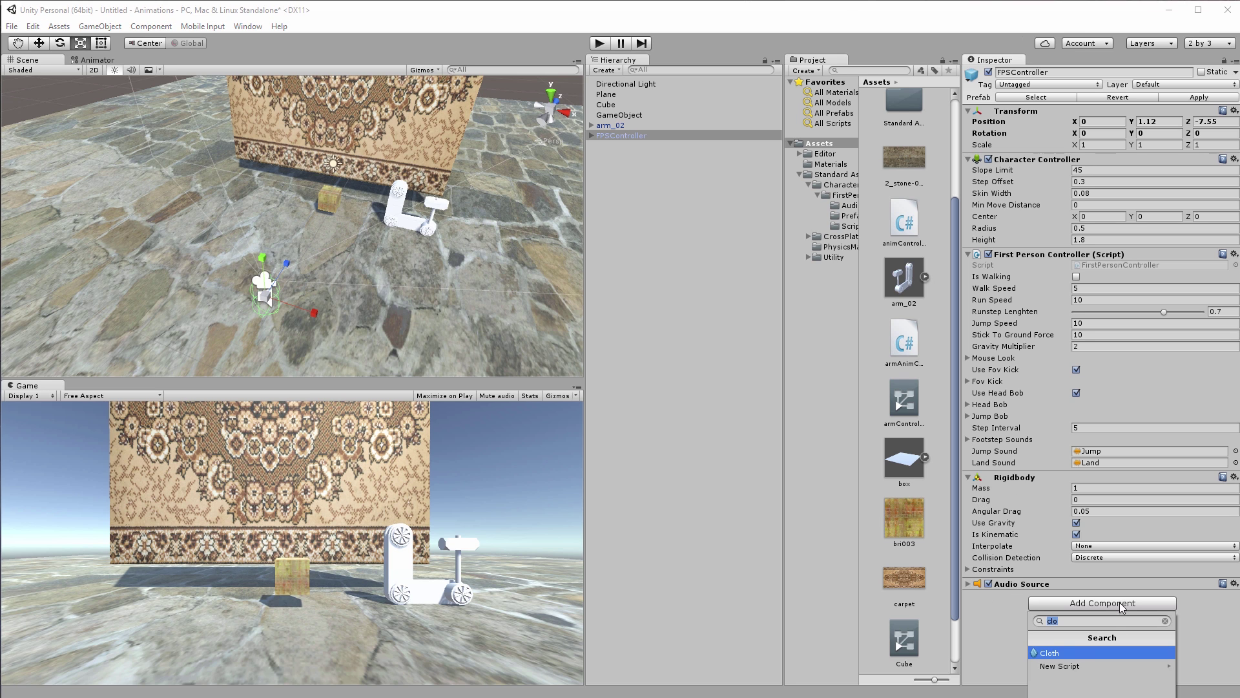
{"action": "type", "text": "cap"}
{"action": "left_click", "coordinate": [1072, 654]}
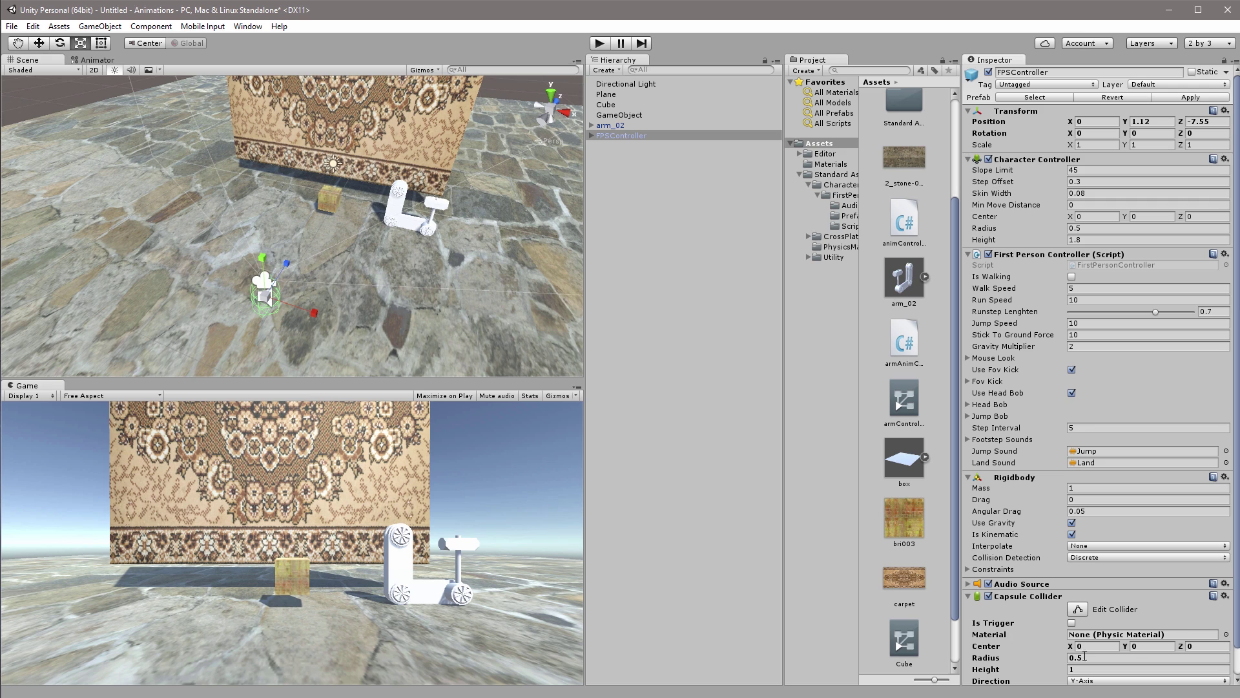
Stretch the FPSController's Capsule Collider to a height of about 1.81 in the scene, keeping its radius at 0.5.
{"action": "left_click_drag", "start_coordinate": [392, 348], "coordinate": [312, 270], "text": "alt"}
{"action": "scroll", "coordinate": [312, 270], "scroll_direction": "up", "scroll_amount": 3}
{"action": "right_click_drag", "start_coordinate": [312, 270], "coordinate": [323, 217]}
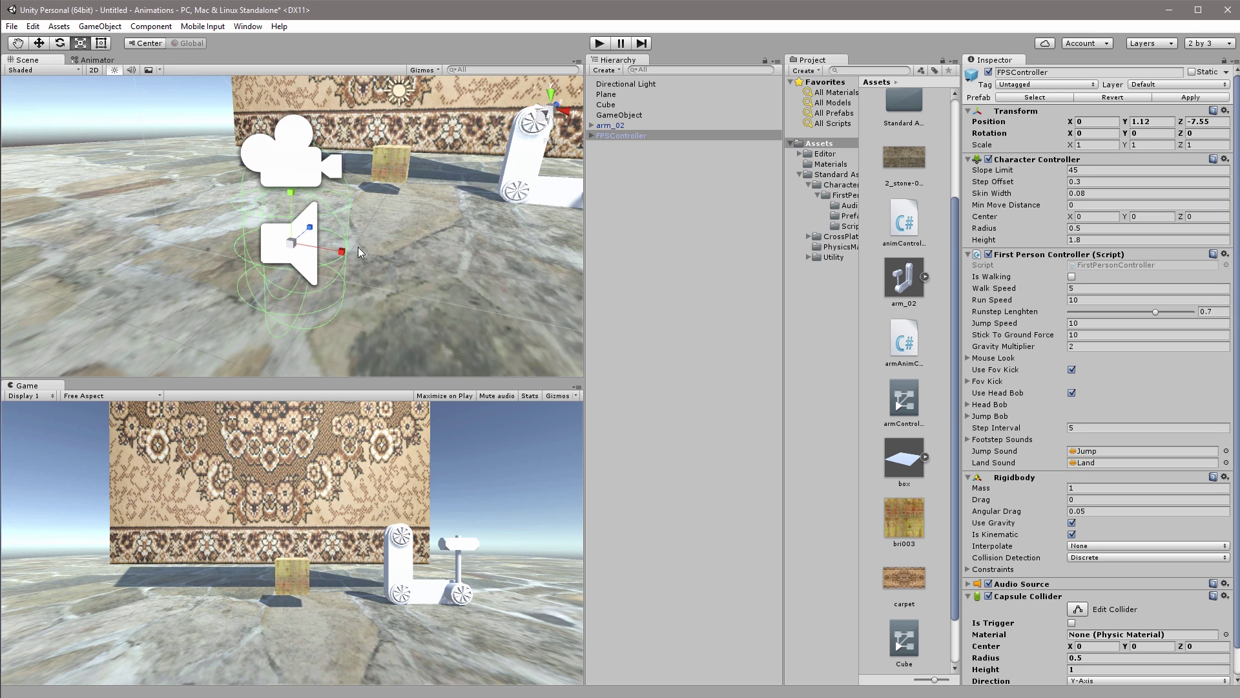
{"action": "left_click", "coordinate": [1082, 610]}
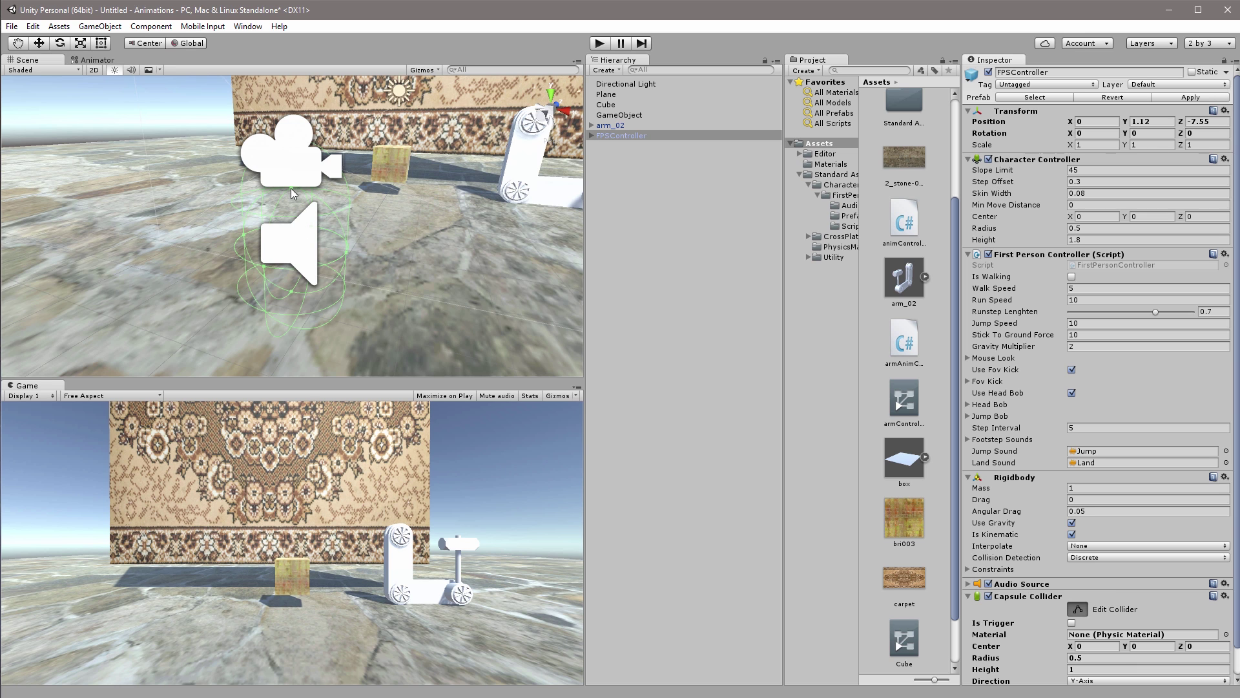
{"action": "left_click_drag", "start_coordinate": [294, 194], "coordinate": [295, 147]}
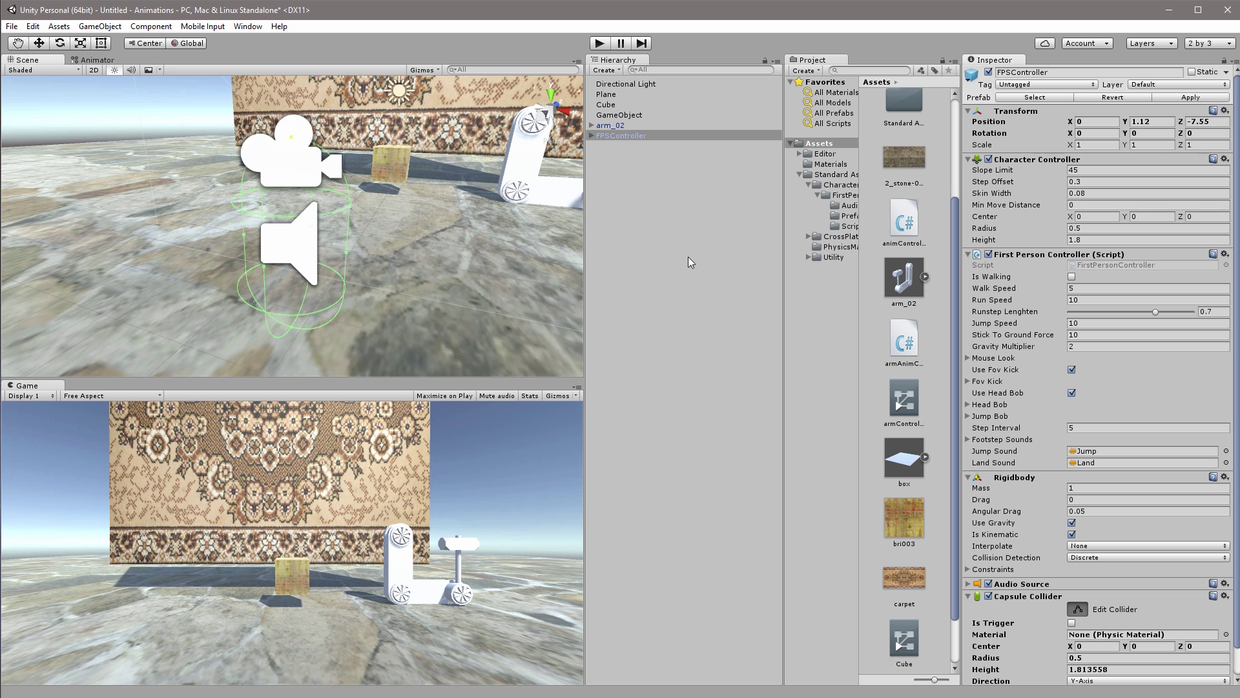
{"action": "left_click", "coordinate": [1077, 608]}
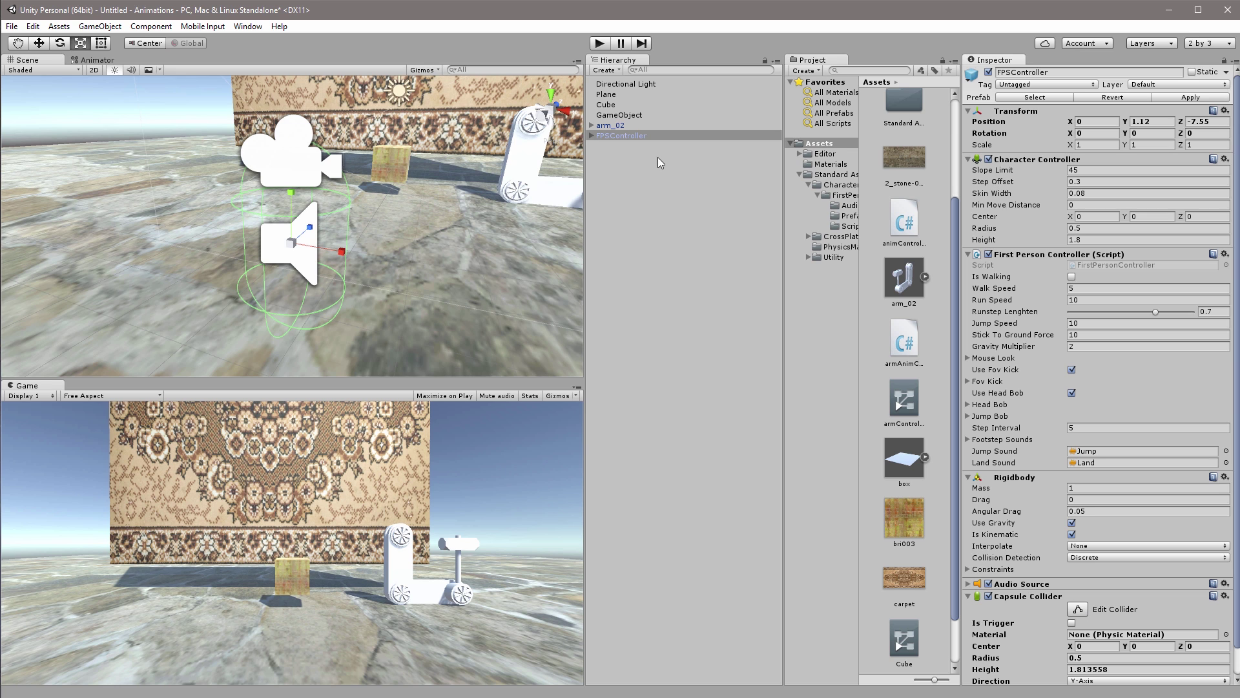
Set the size of the Capsule Colliders list in the carpet GameObject's Cloth component to 1.
{"action": "left_click", "coordinate": [625, 114]}
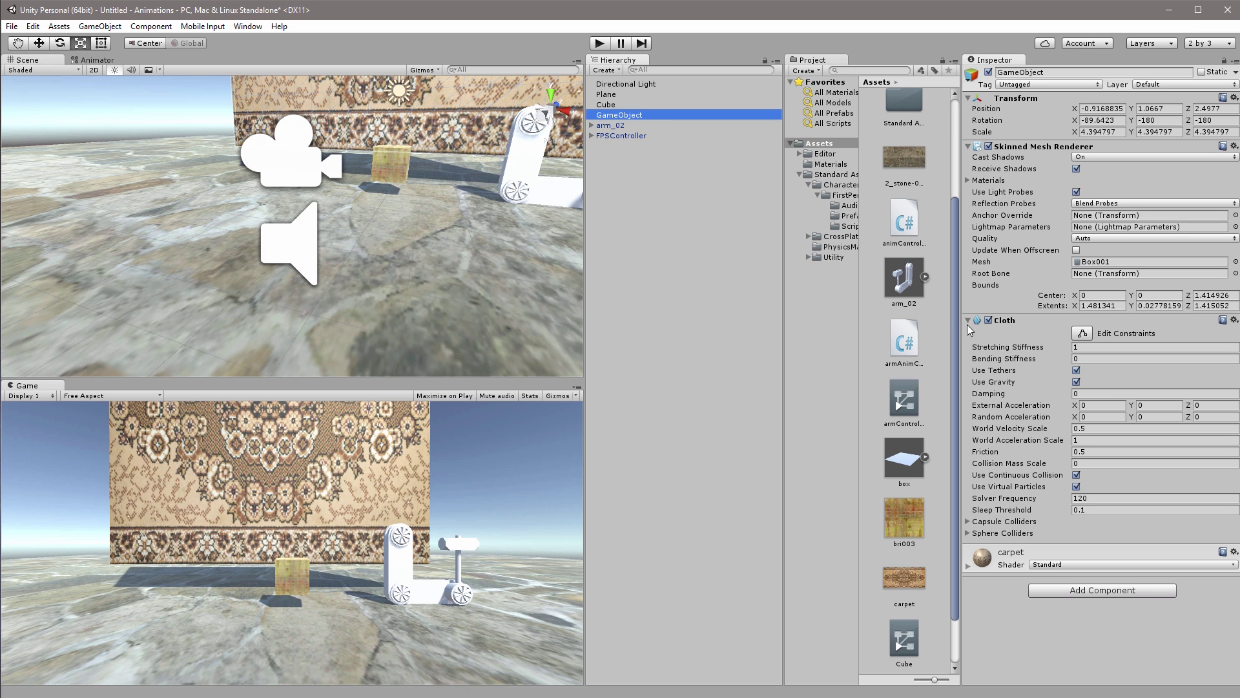
{"action": "left_click", "coordinate": [967, 520]}
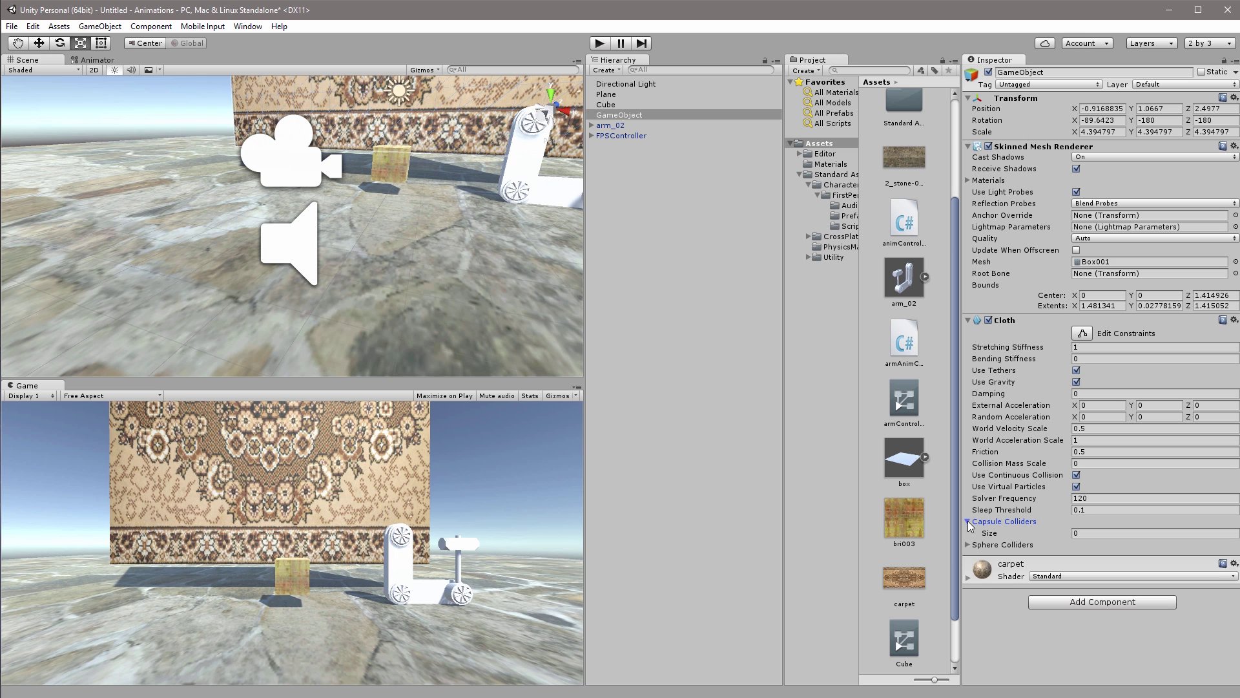
{"action": "left_click", "coordinate": [1099, 533]}
{"action": "type", "text": "1"}
{"action": "key", "text": "Return"}
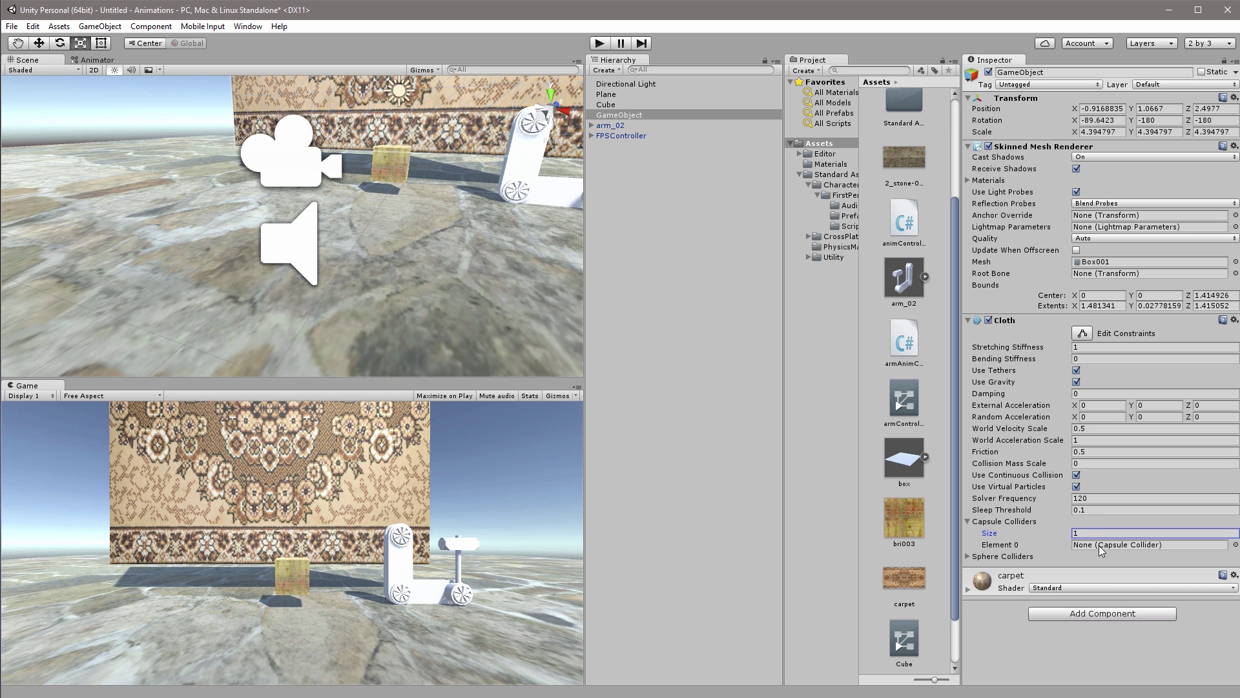
Assign the FPSController's Capsule Collider to Element 0 of the Capsule Colliders list in the carpet's Cloth component.
{"action": "left_click", "coordinate": [1235, 545]}
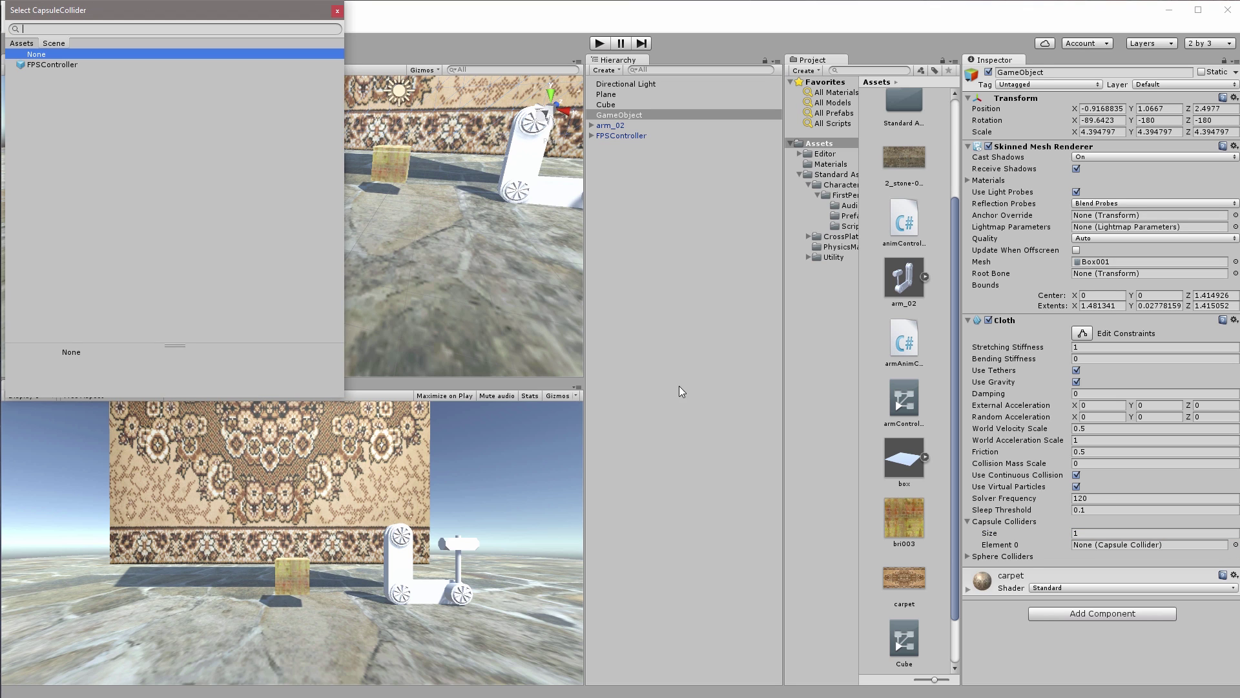
{"action": "double_click", "coordinate": [54, 65]}
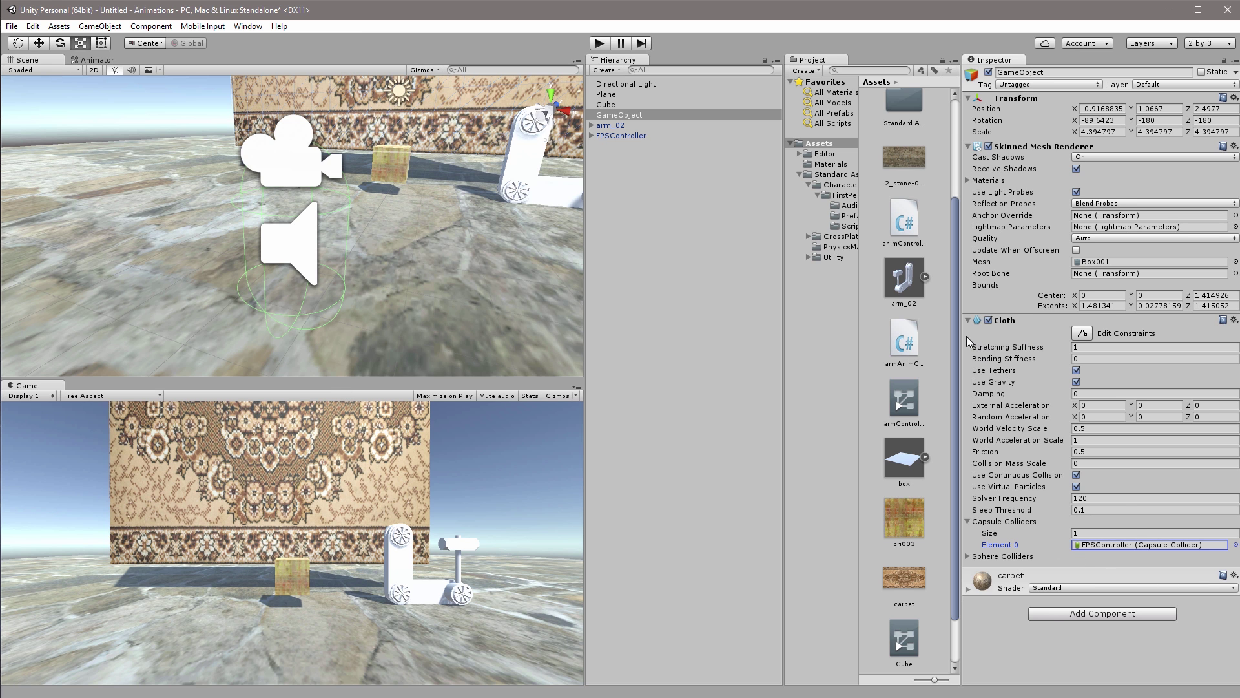
Run the scene, walk the first-person controller into and around the hanging carpet to test the cloth collision, and stop play mode.
{"action": "left_click", "coordinate": [600, 43]}
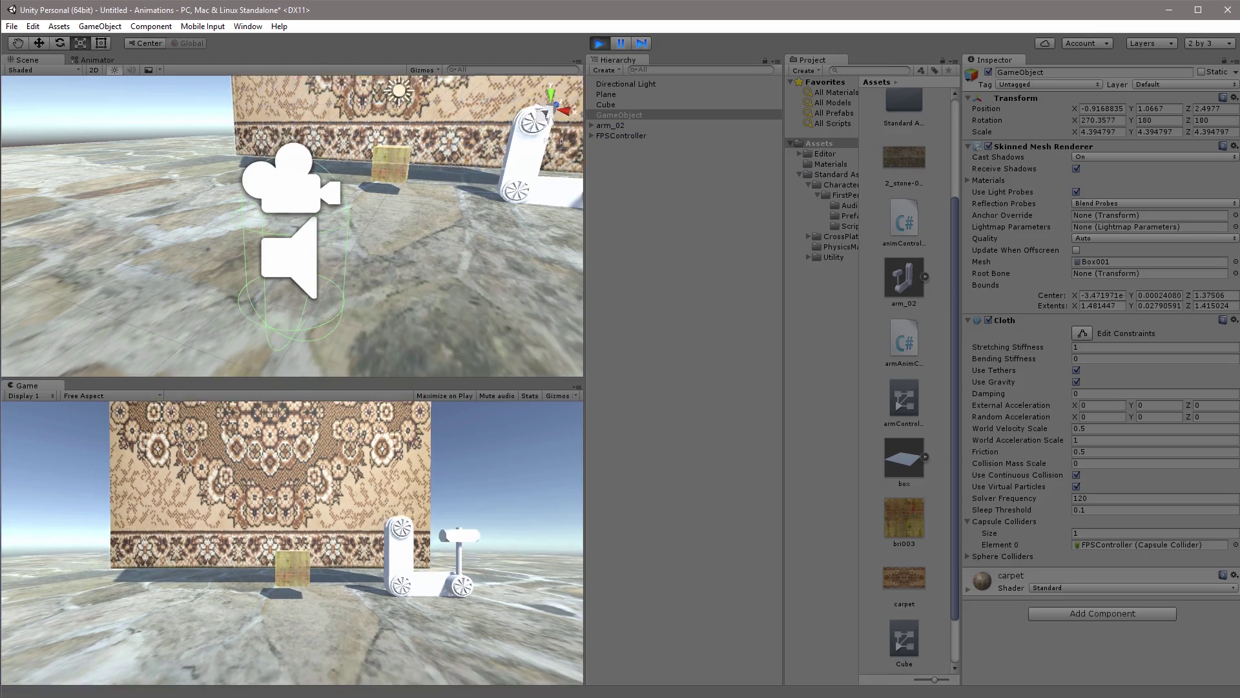
{"action": "key", "text": "a"}
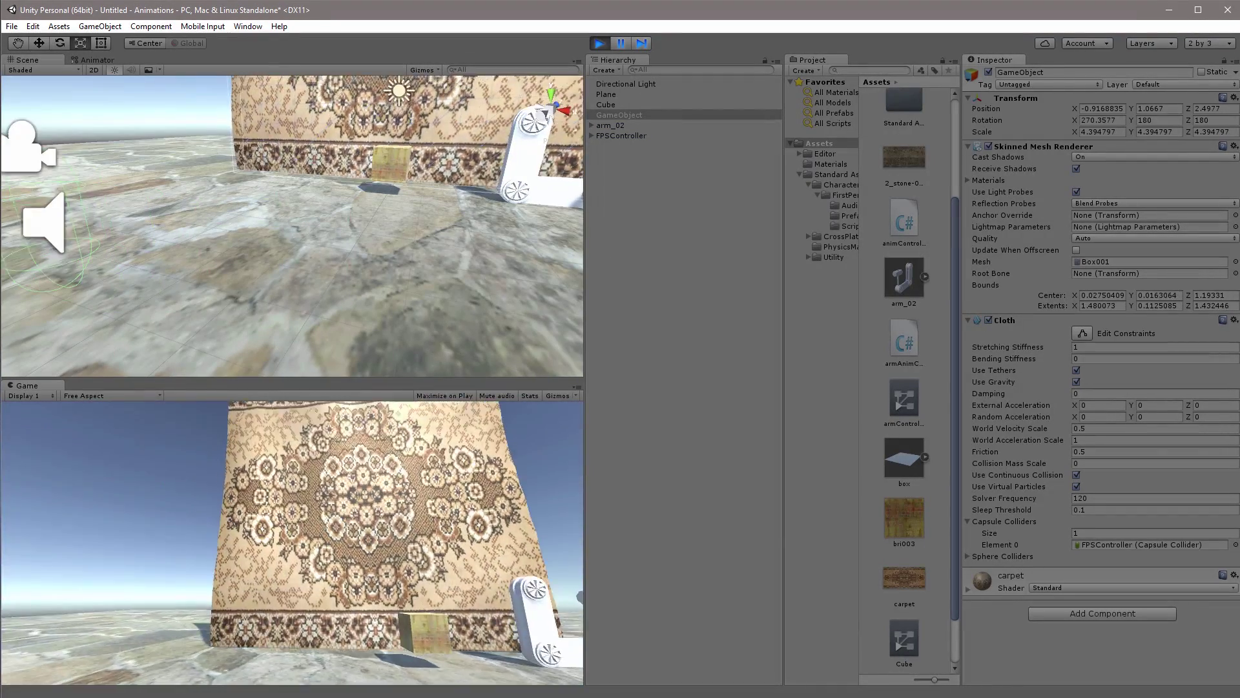
{"action": "key", "text": "w"}
{"action": "key", "text": "w"}
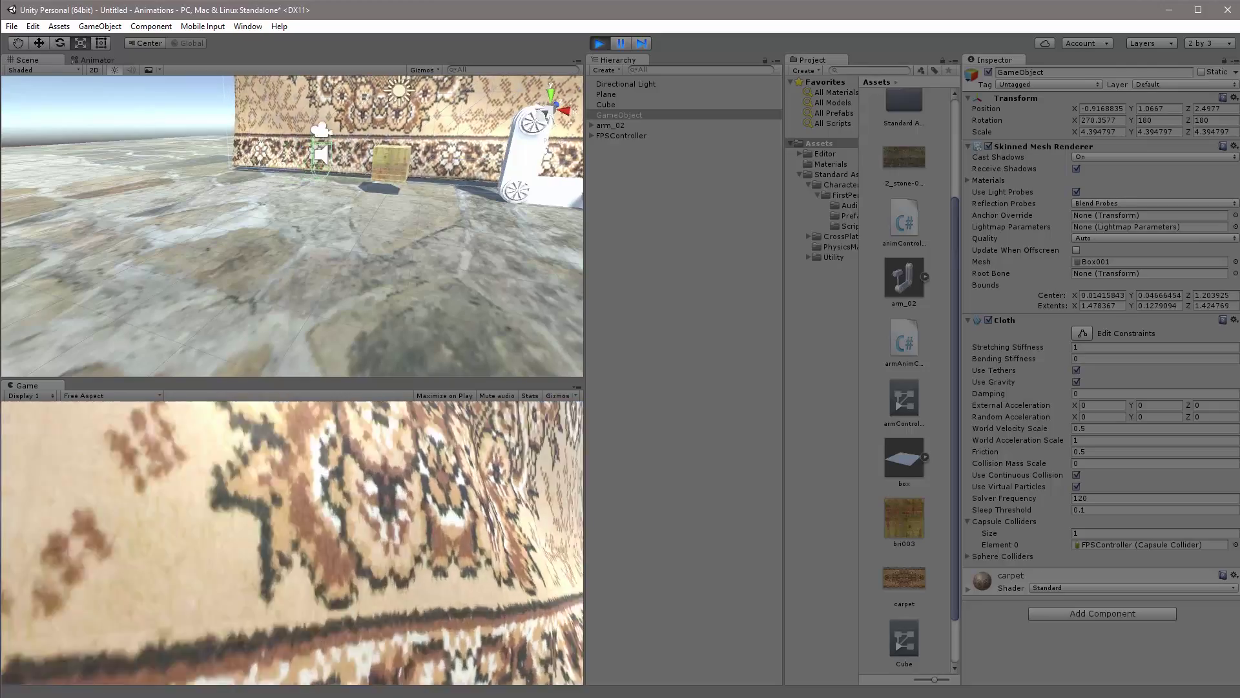
{"action": "key", "text": "s"}
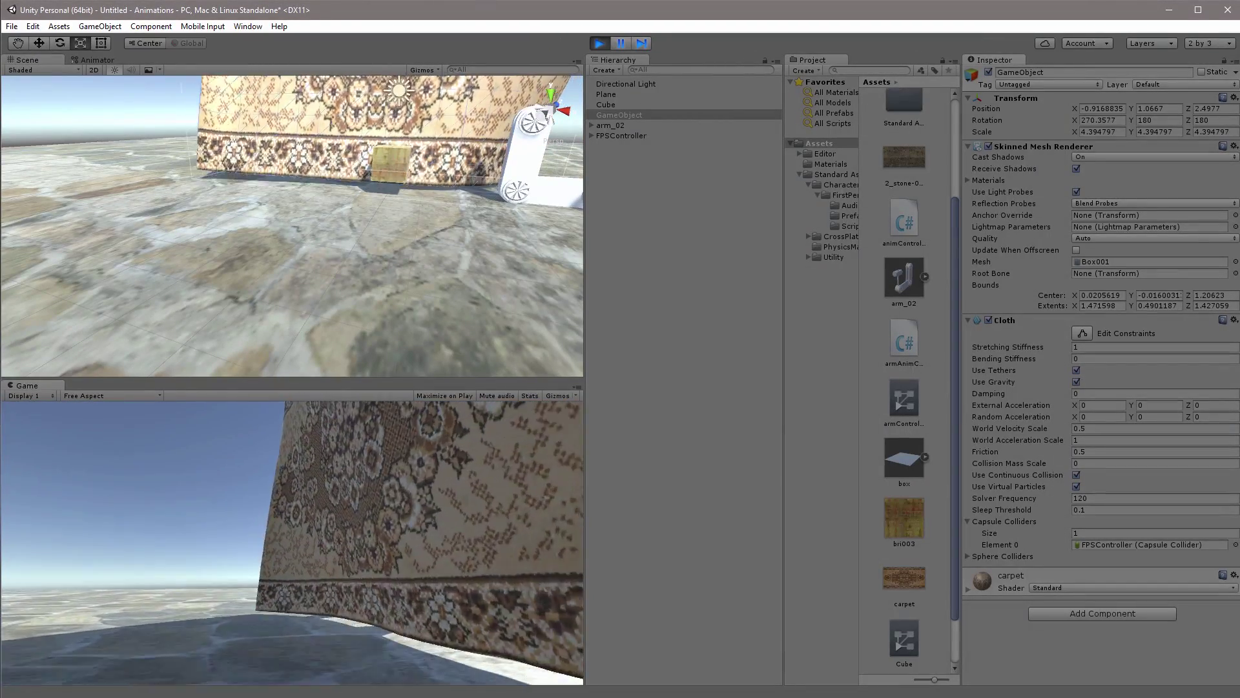
{"action": "key", "text": "w"}
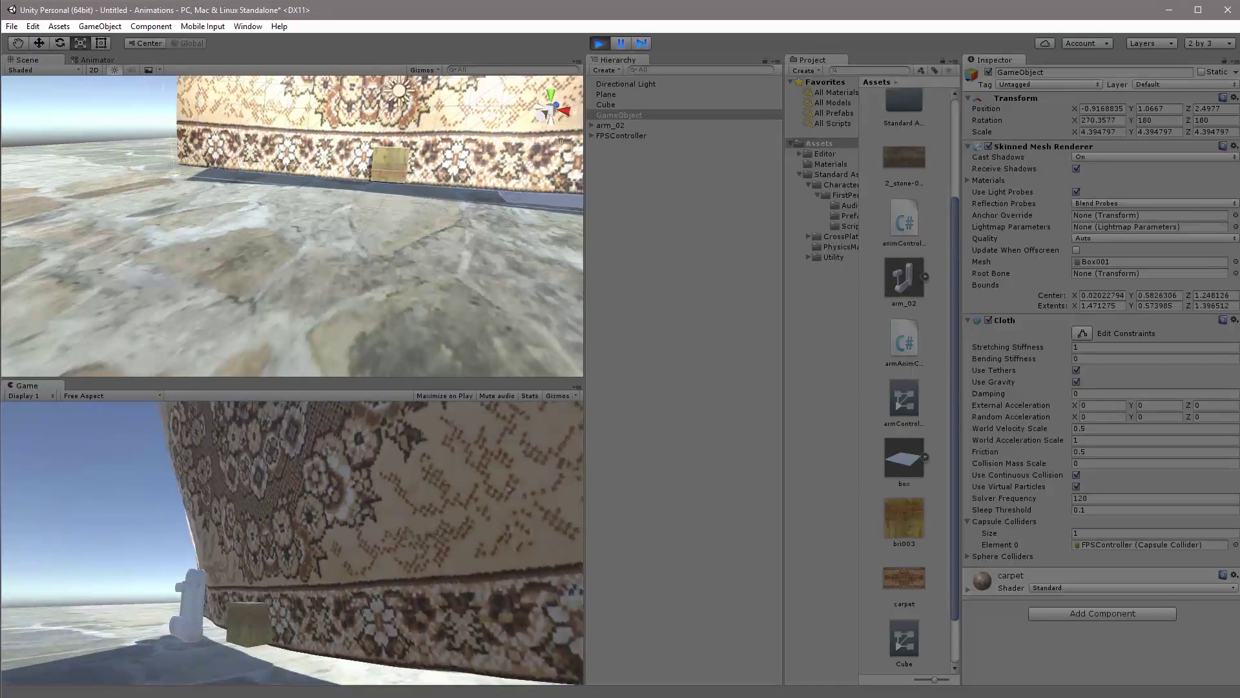
{"action": "key", "text": "s"}
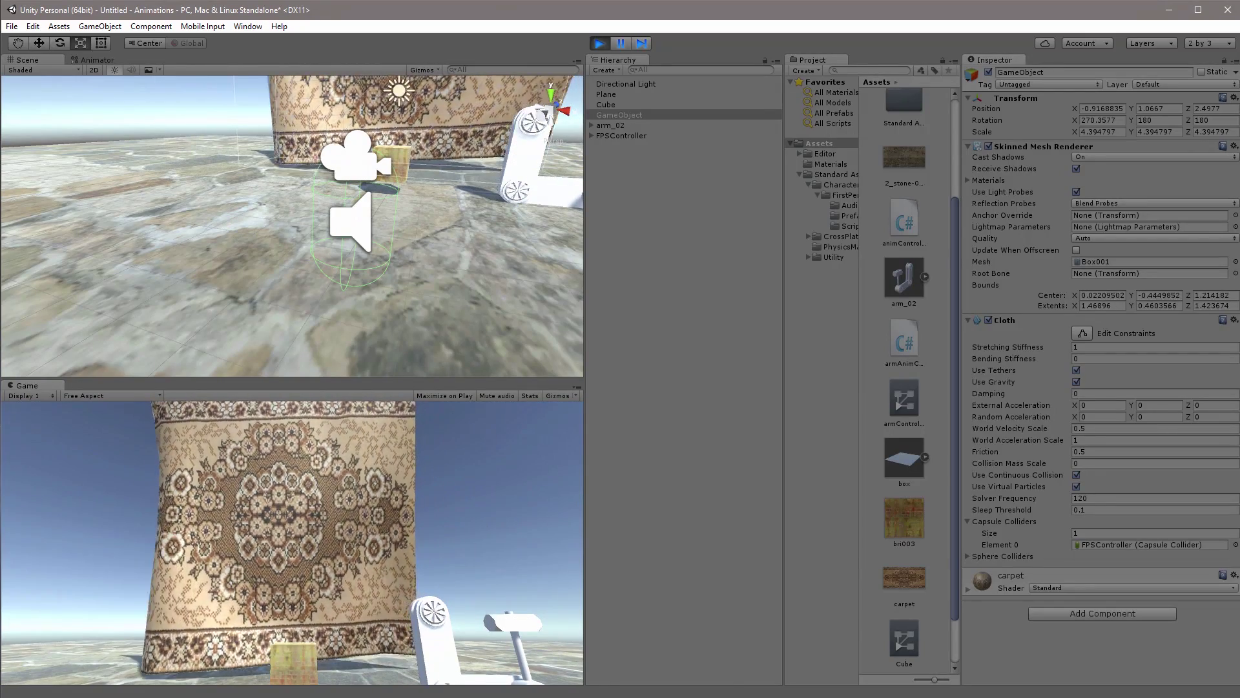
{"action": "key", "text": "s"}
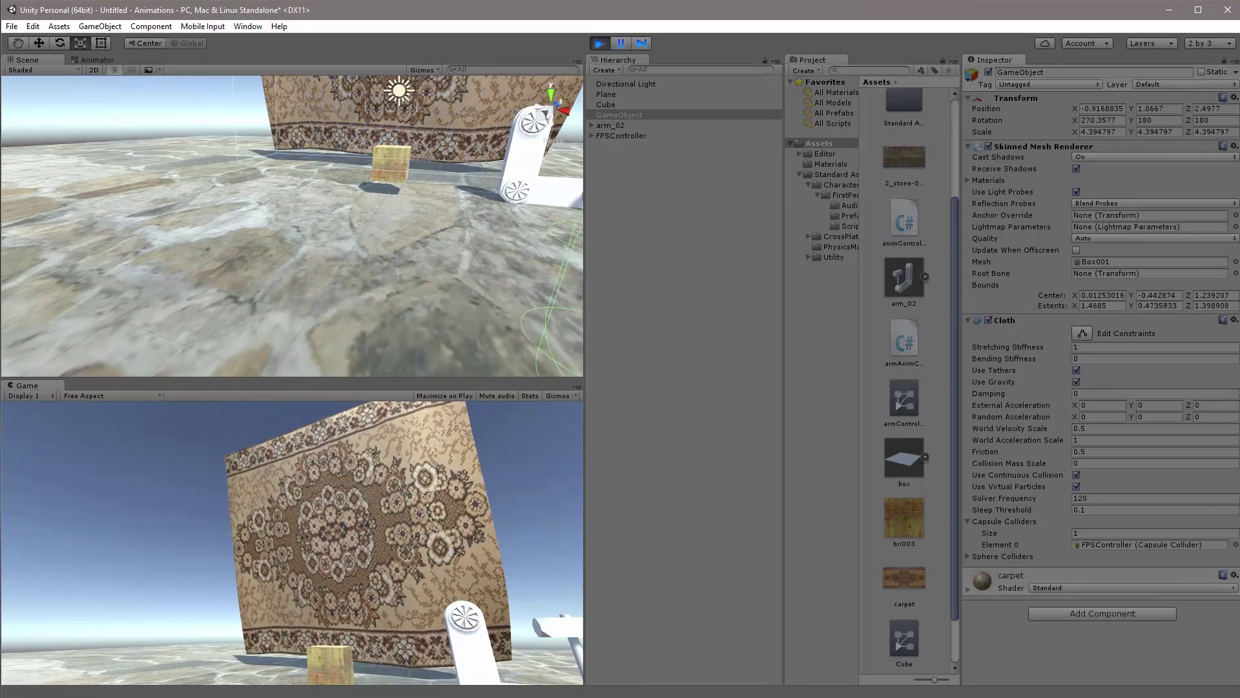
{"action": "key", "text": "ctrl+p"}
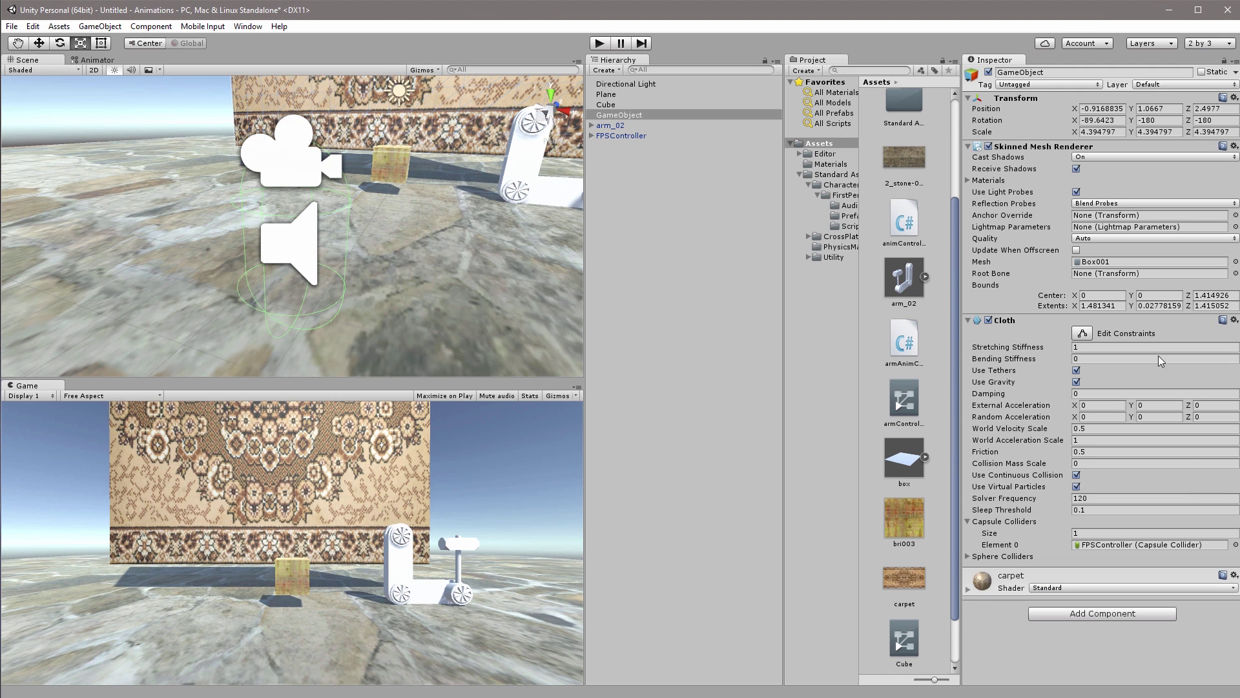